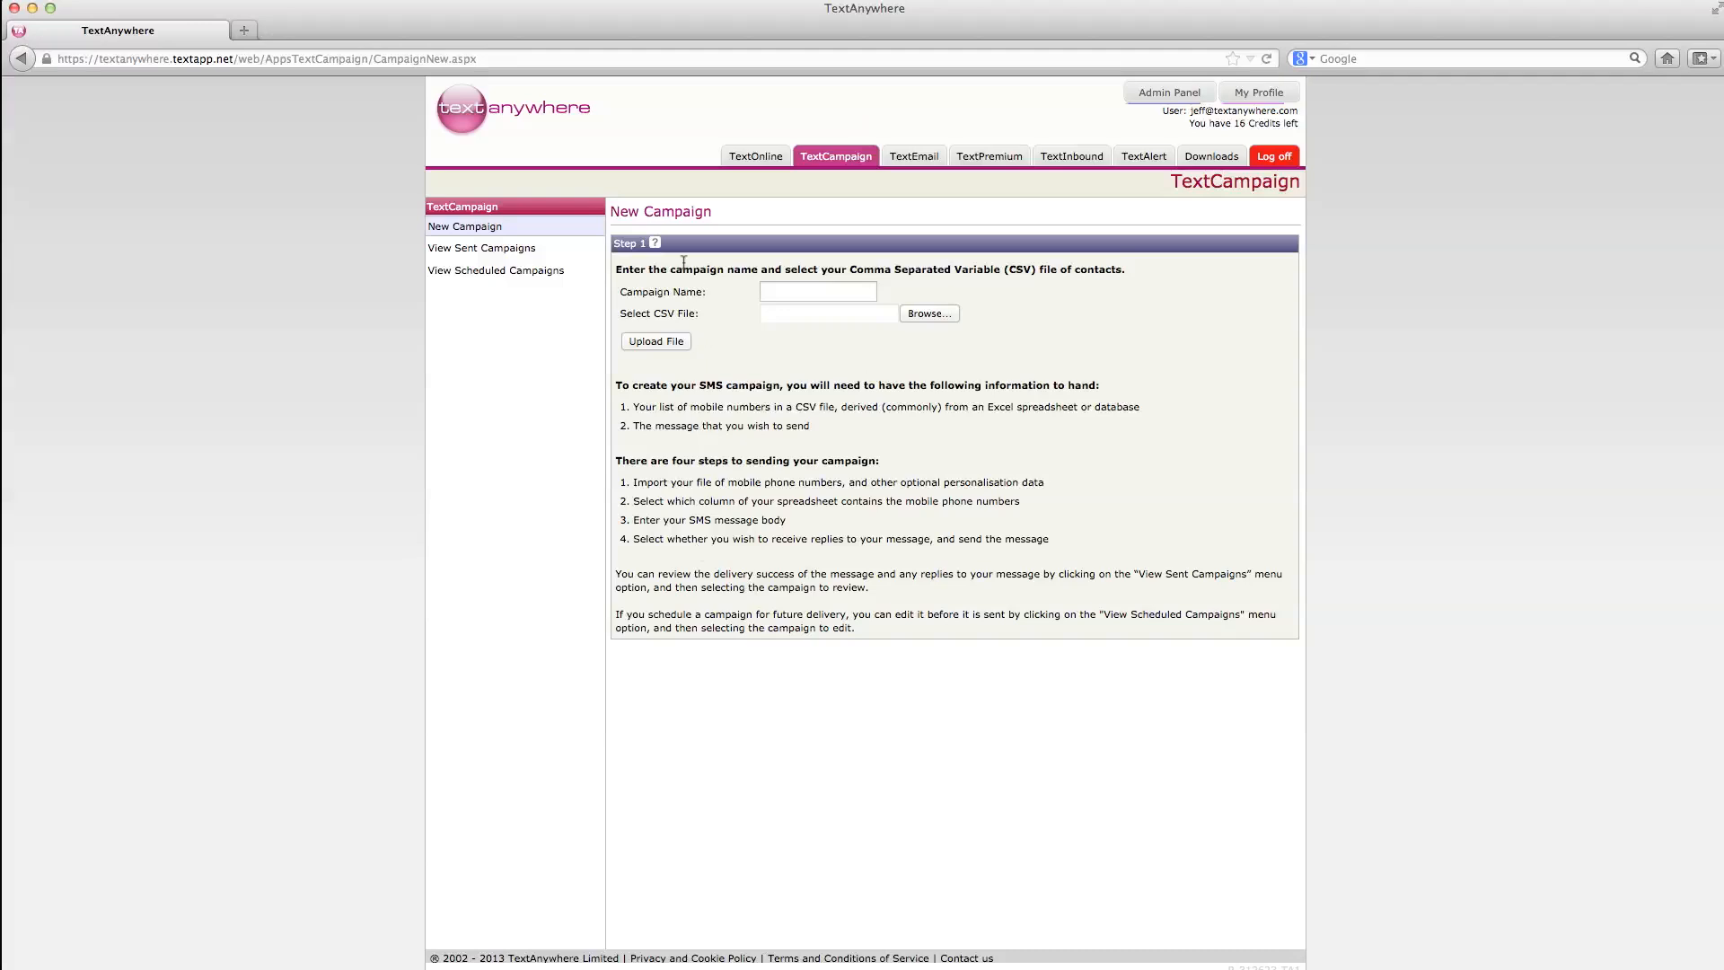
Step: Show the Step 1 help notes on campaign naming and CSV contact upload
click(655, 244)
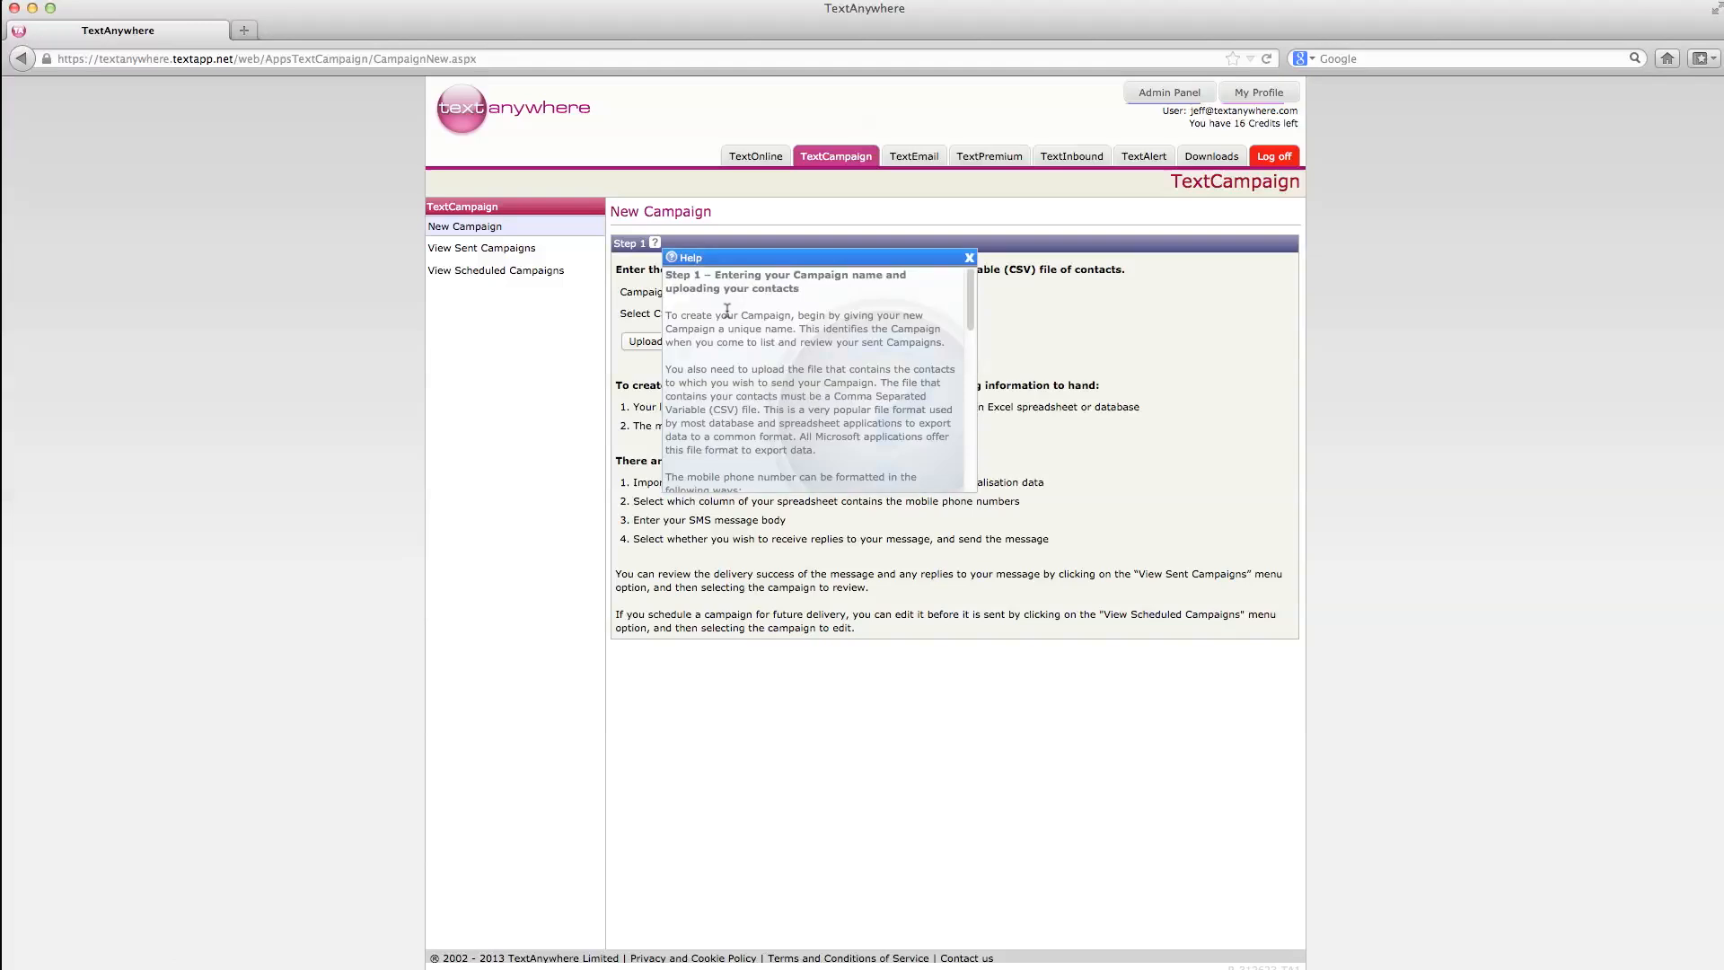
Step: Dismiss the Step 1 help panel to reveal the campaign name and file form
click(969, 258)
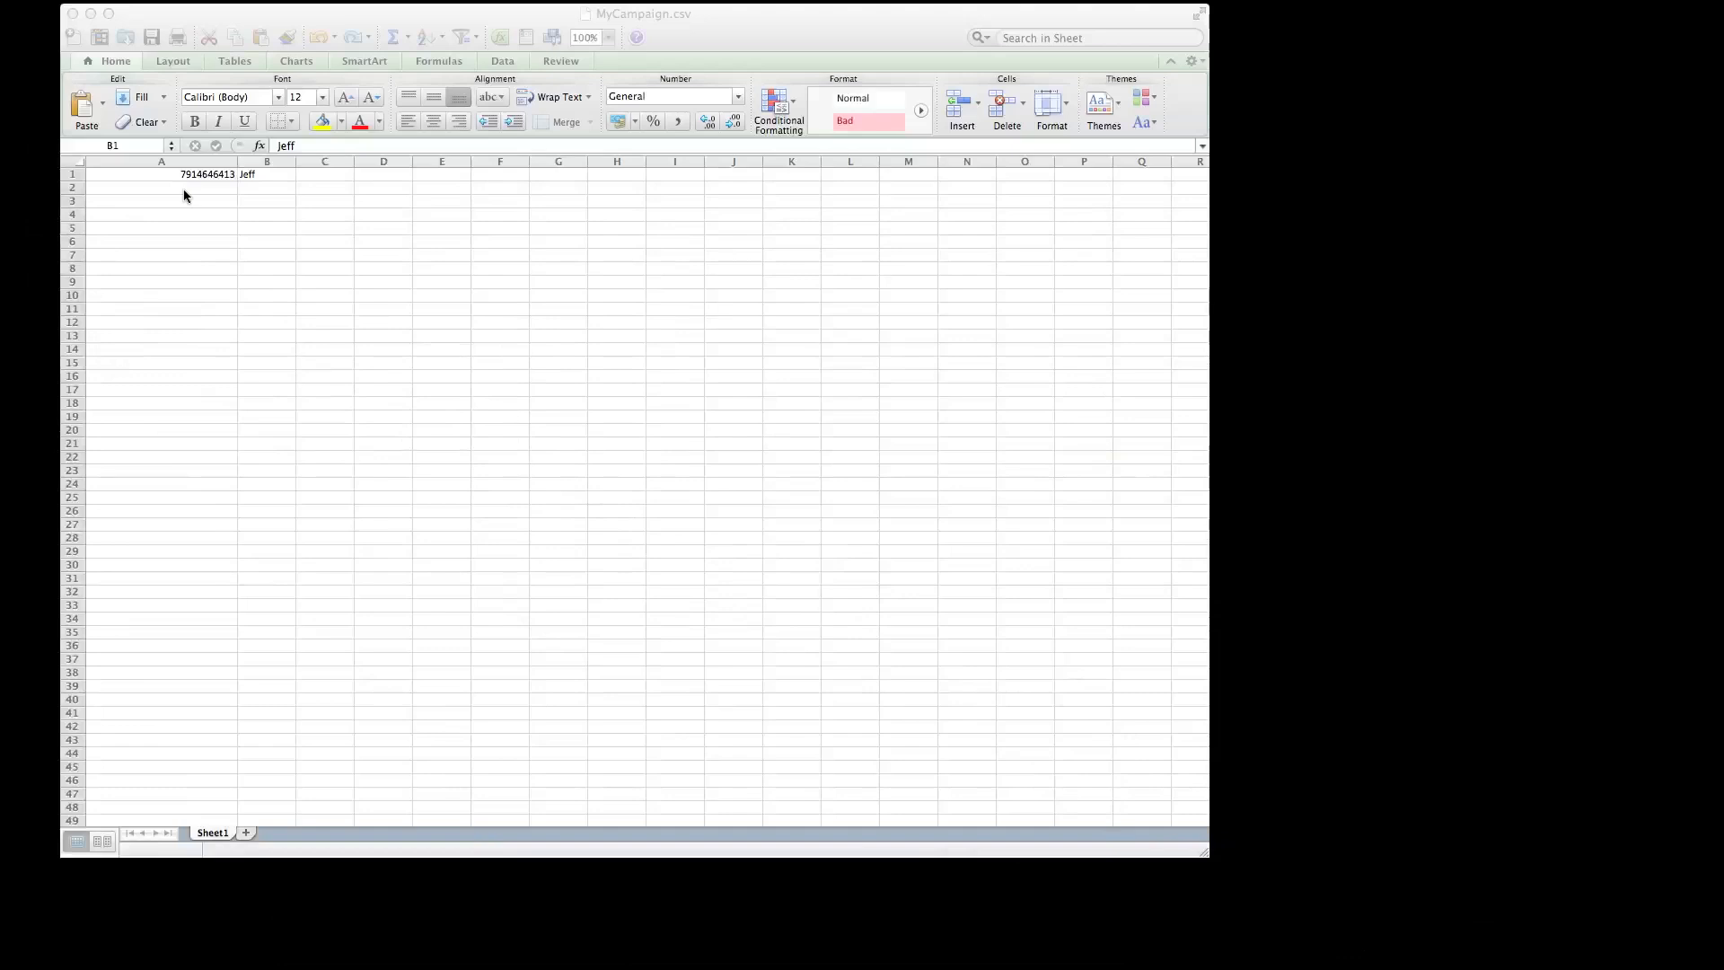
click(182, 167)
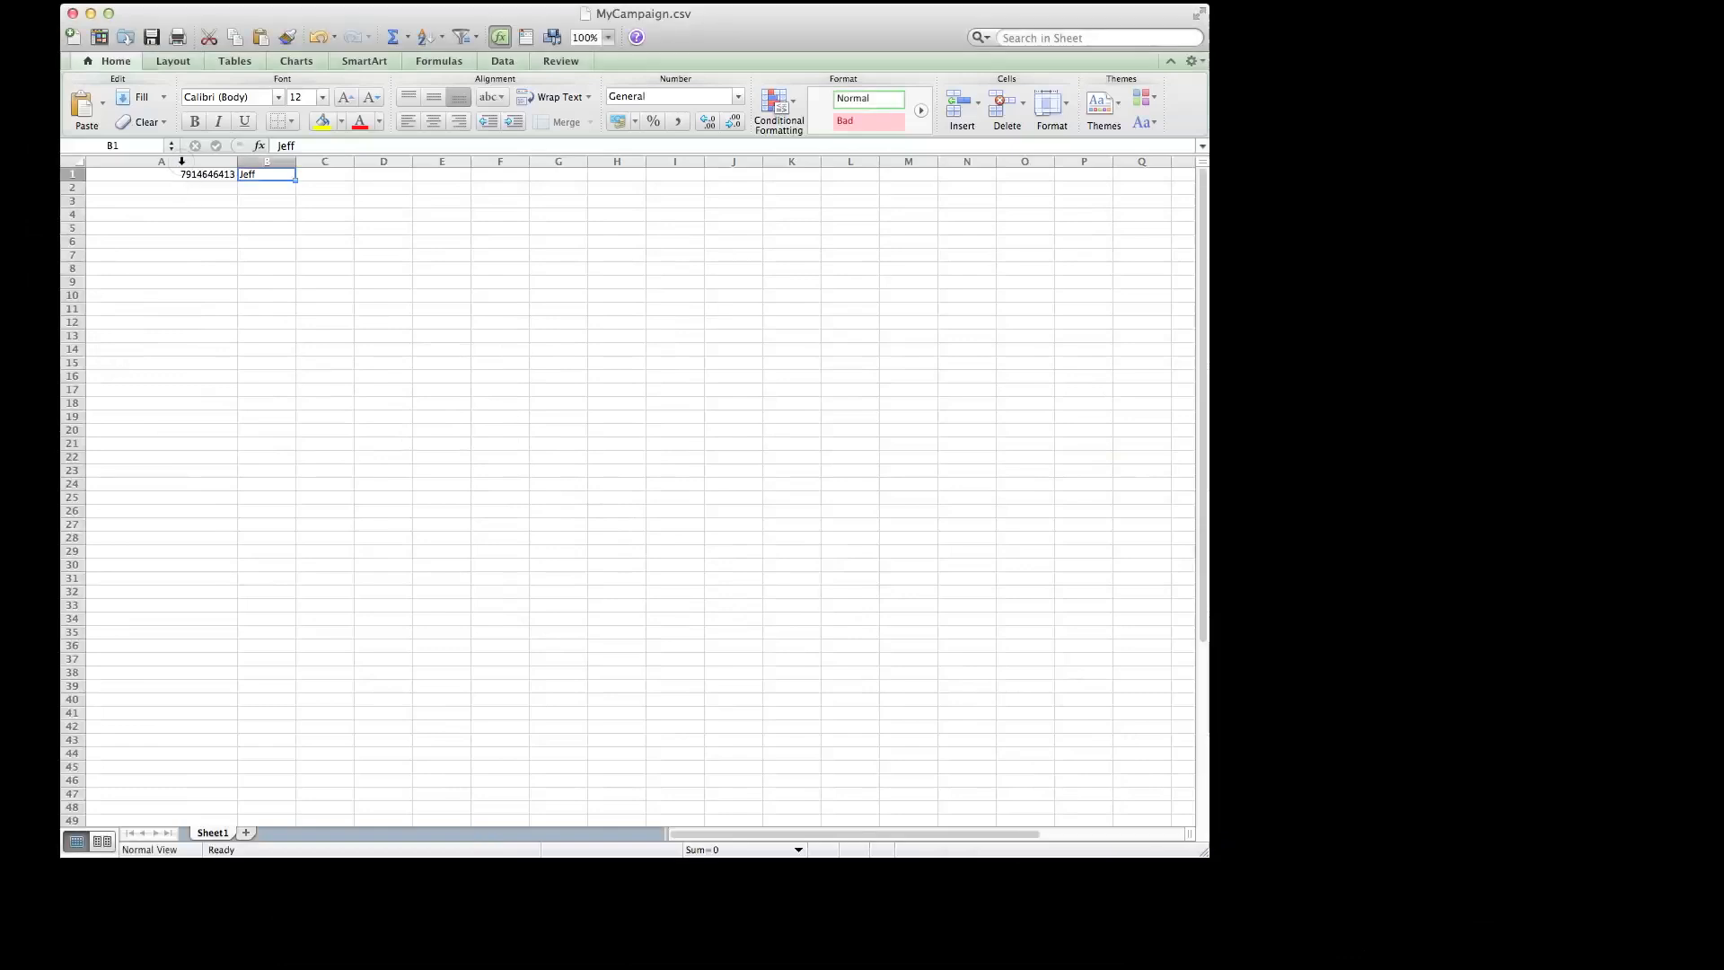
click(181, 161)
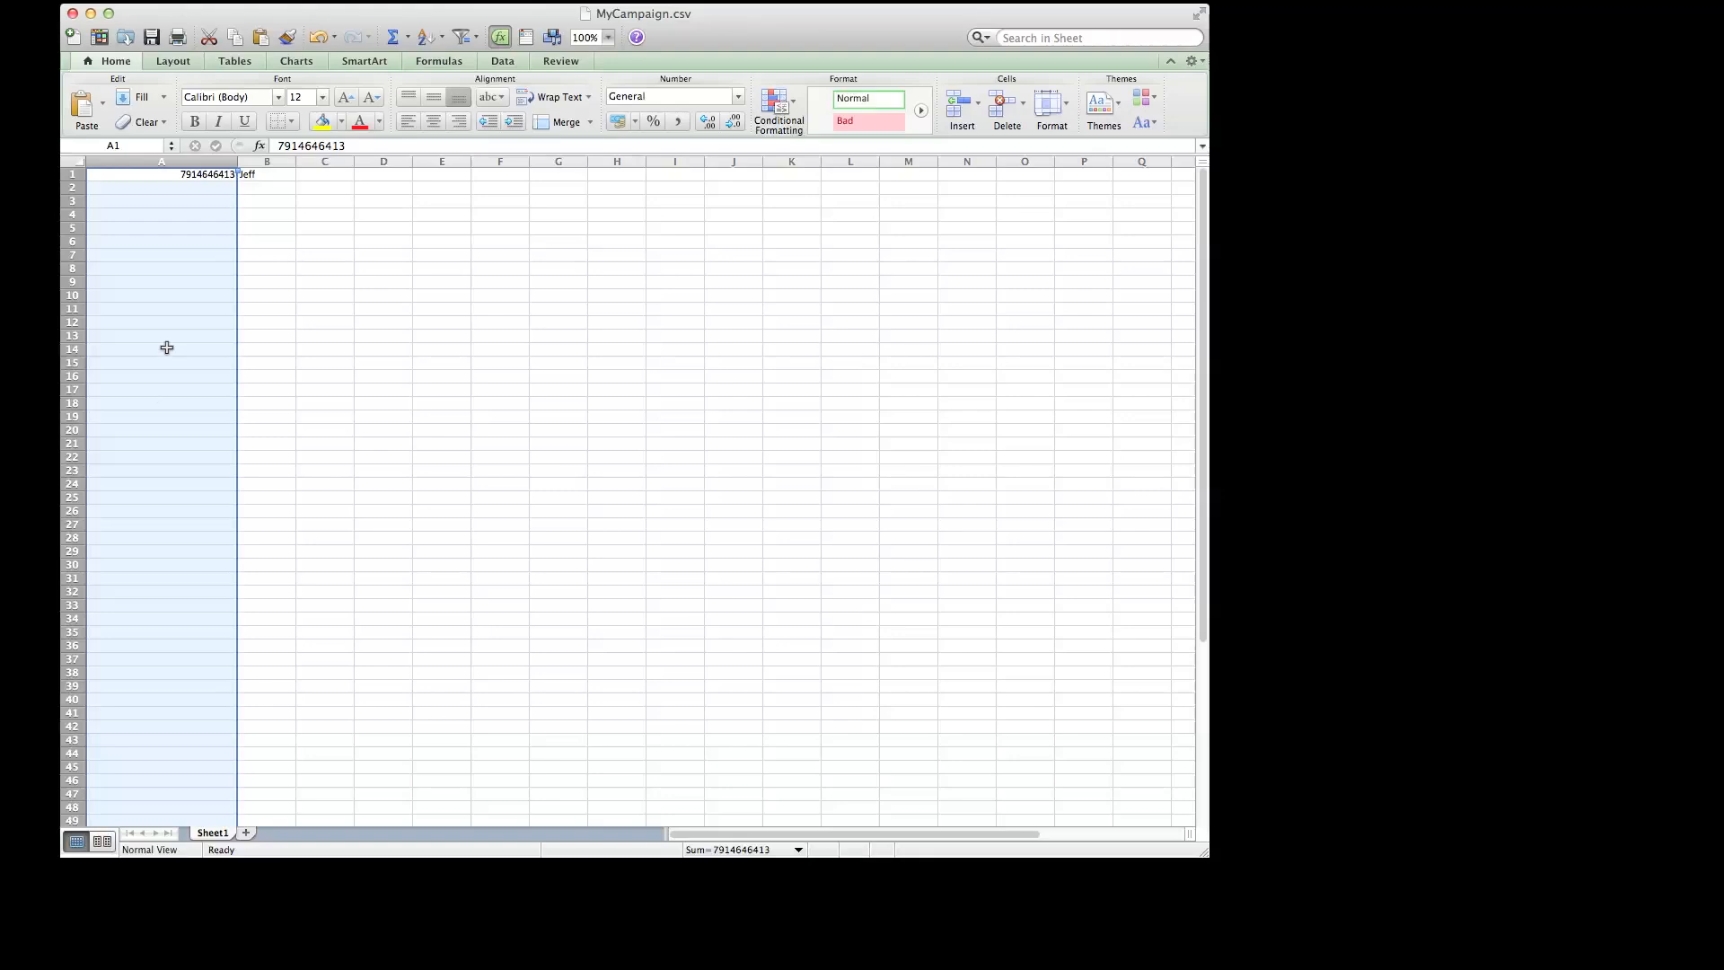
click(275, 161)
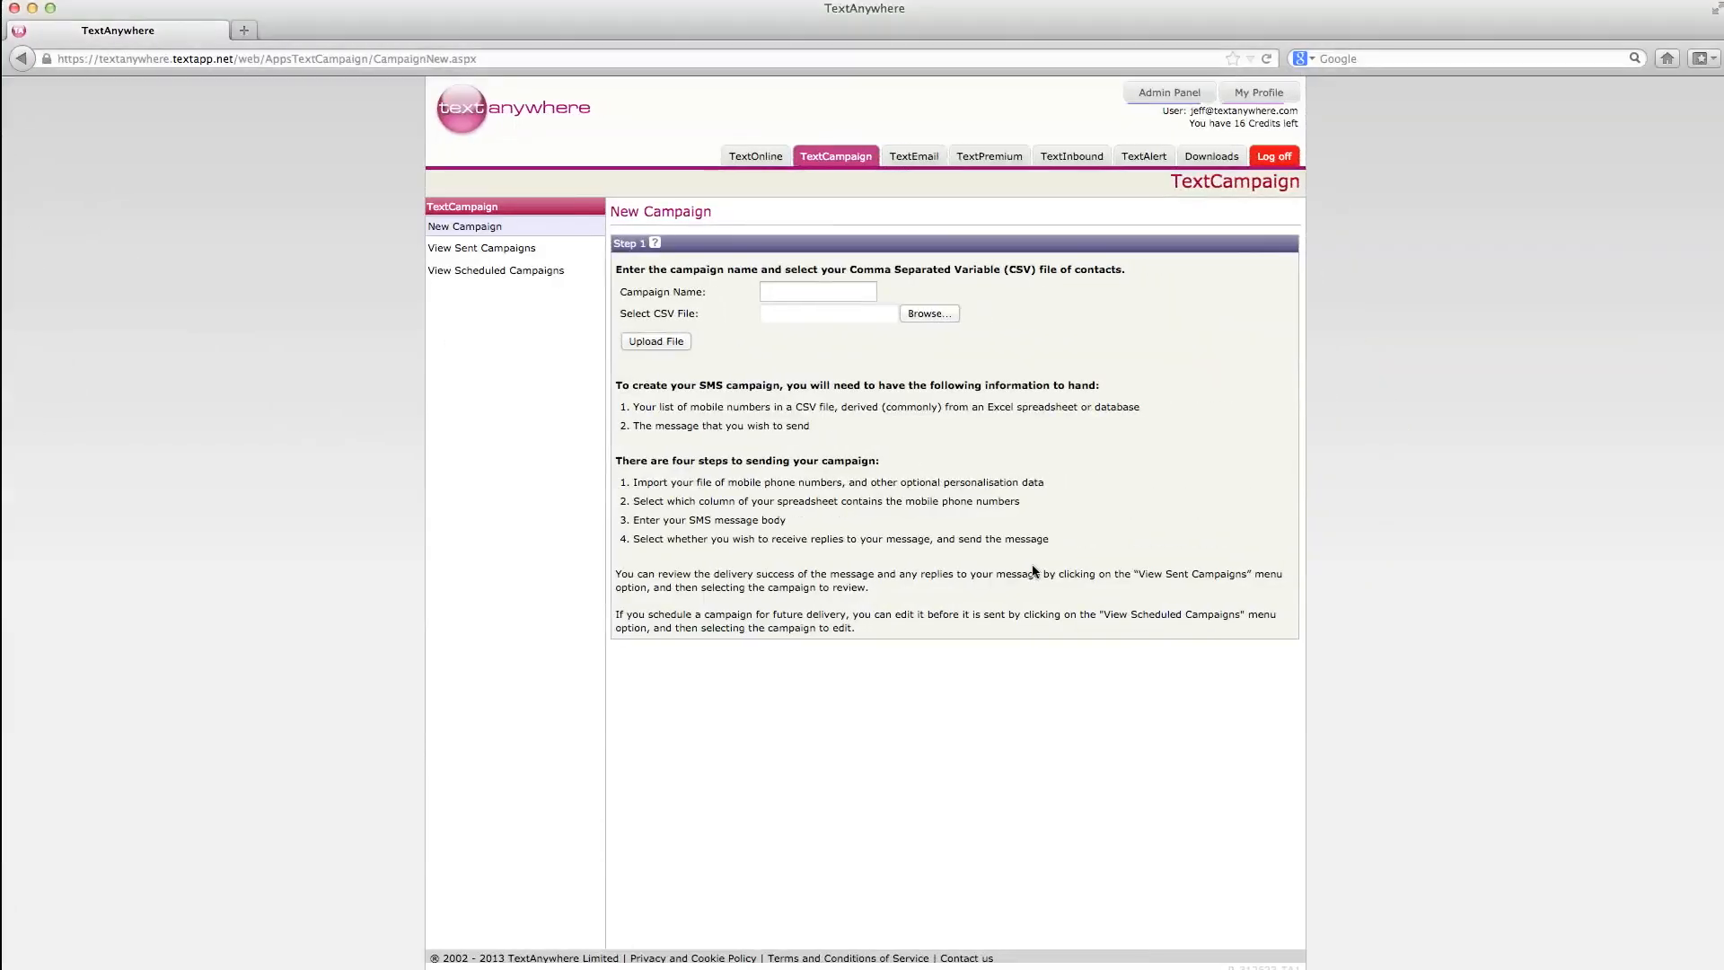
Step: Enter 'Demonstration' as the campaign name and pick Desktop's MyCampaign.csv as the CSV file
click(807, 292)
text(Demonstration)
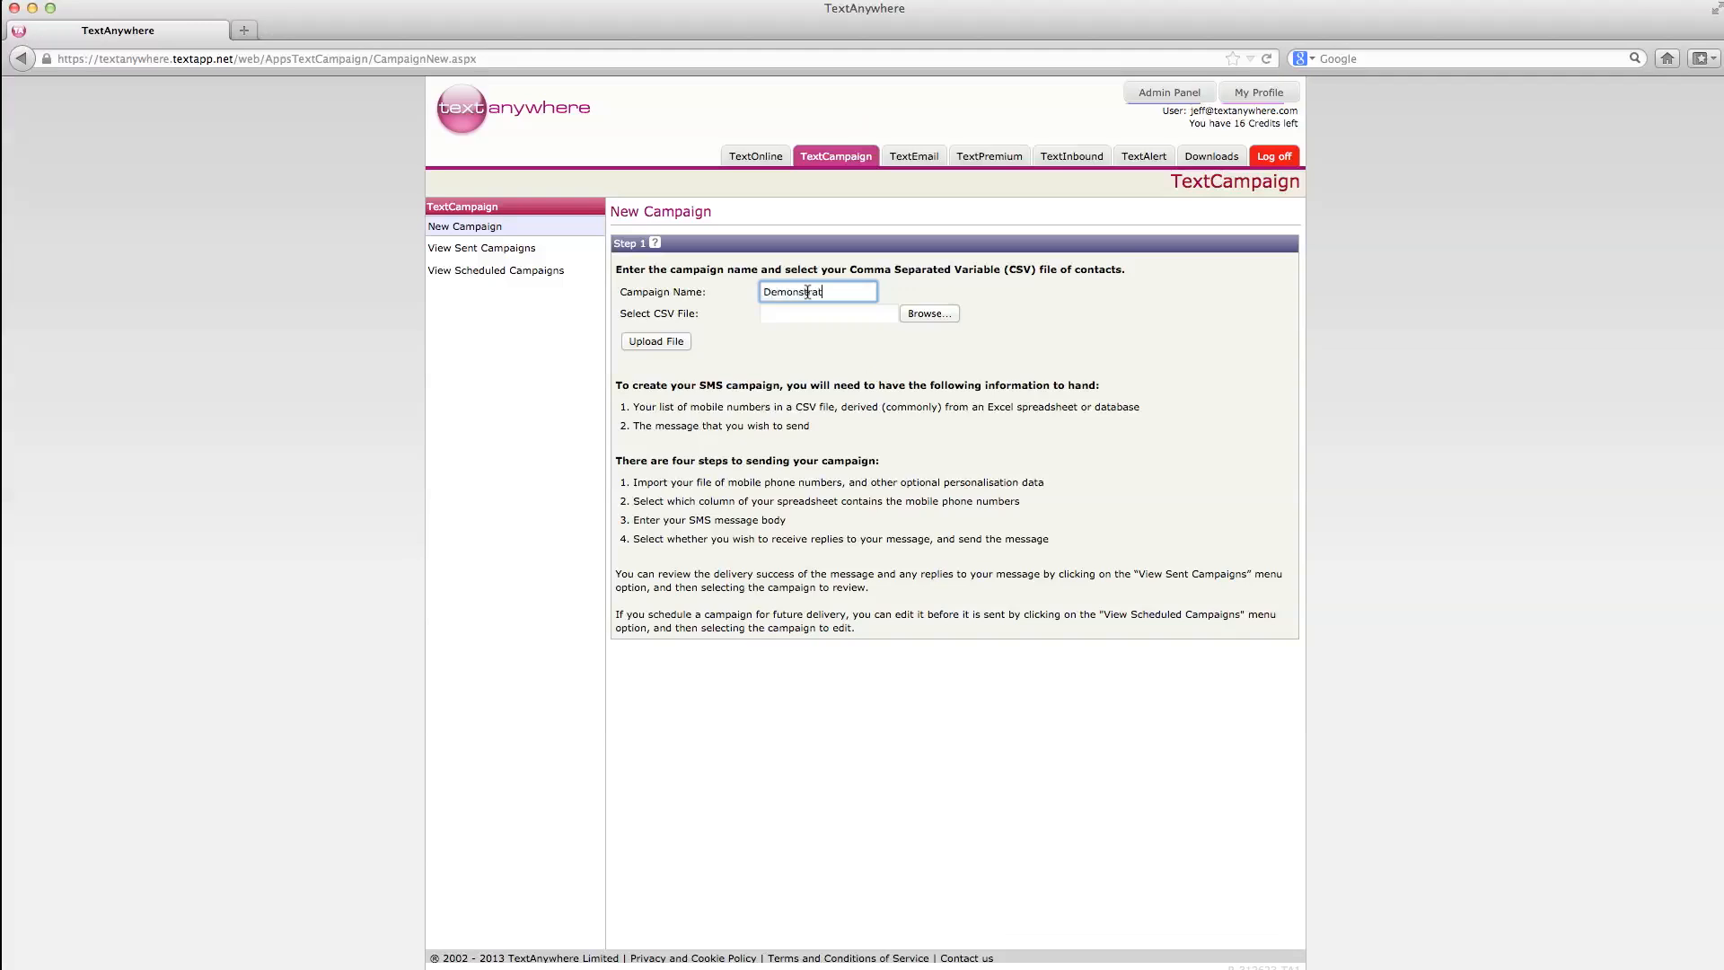
click(930, 314)
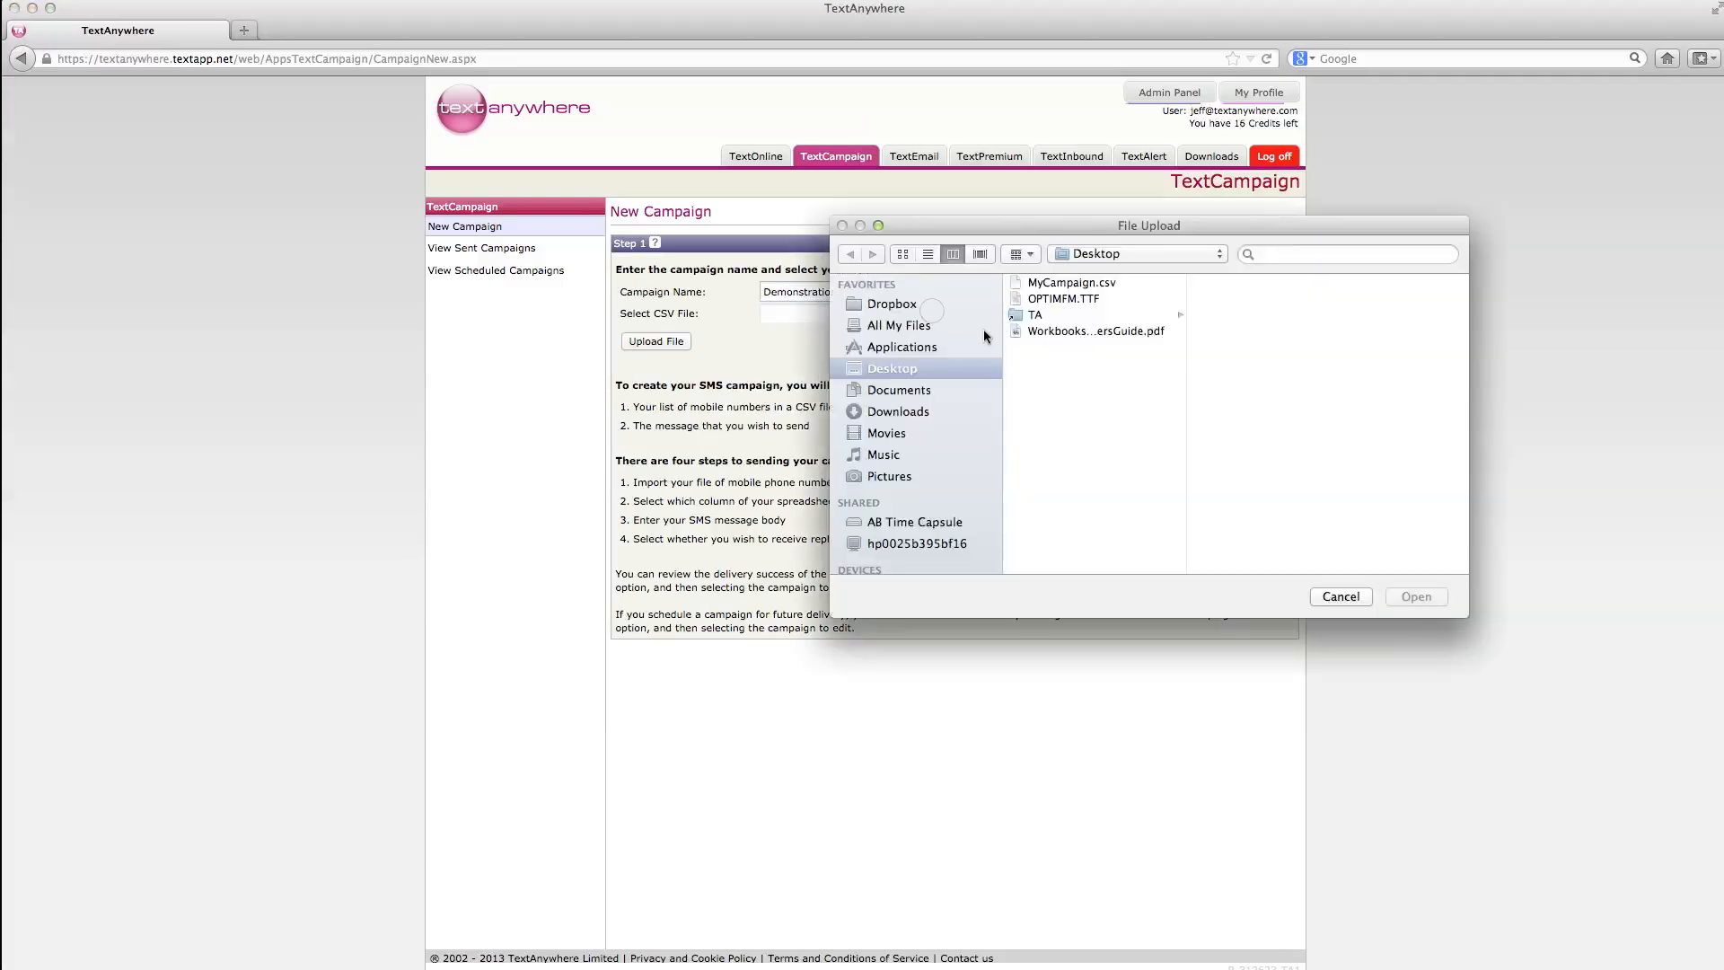
click(1071, 283)
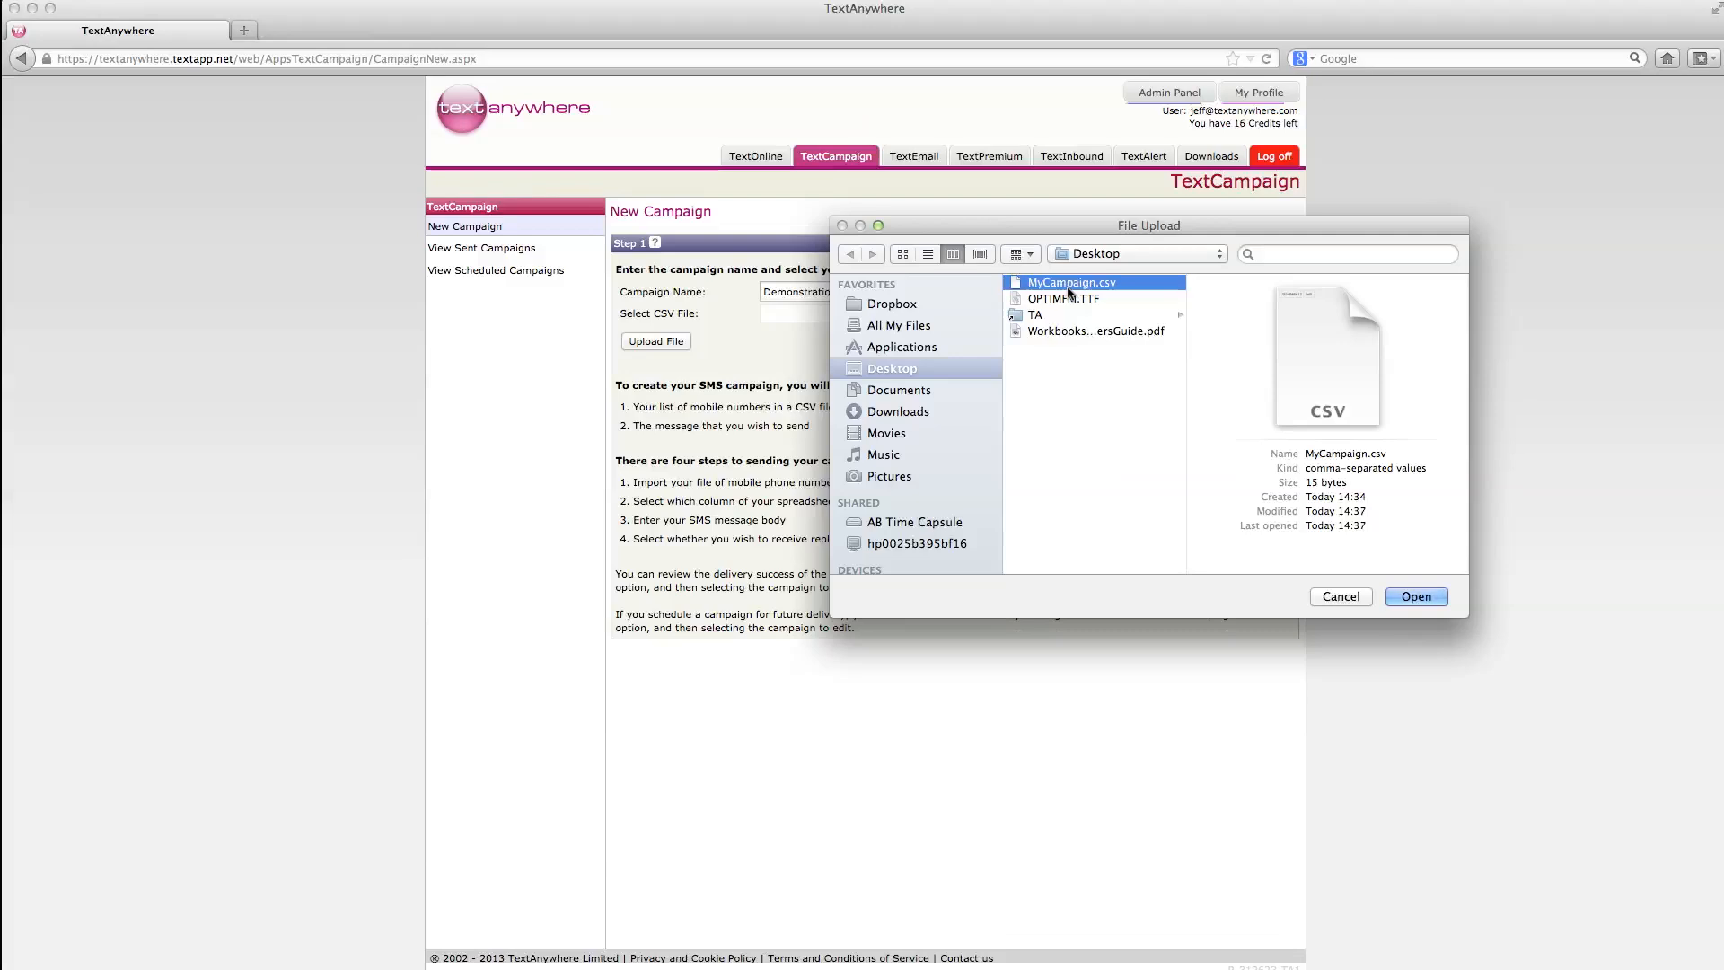
click(1417, 597)
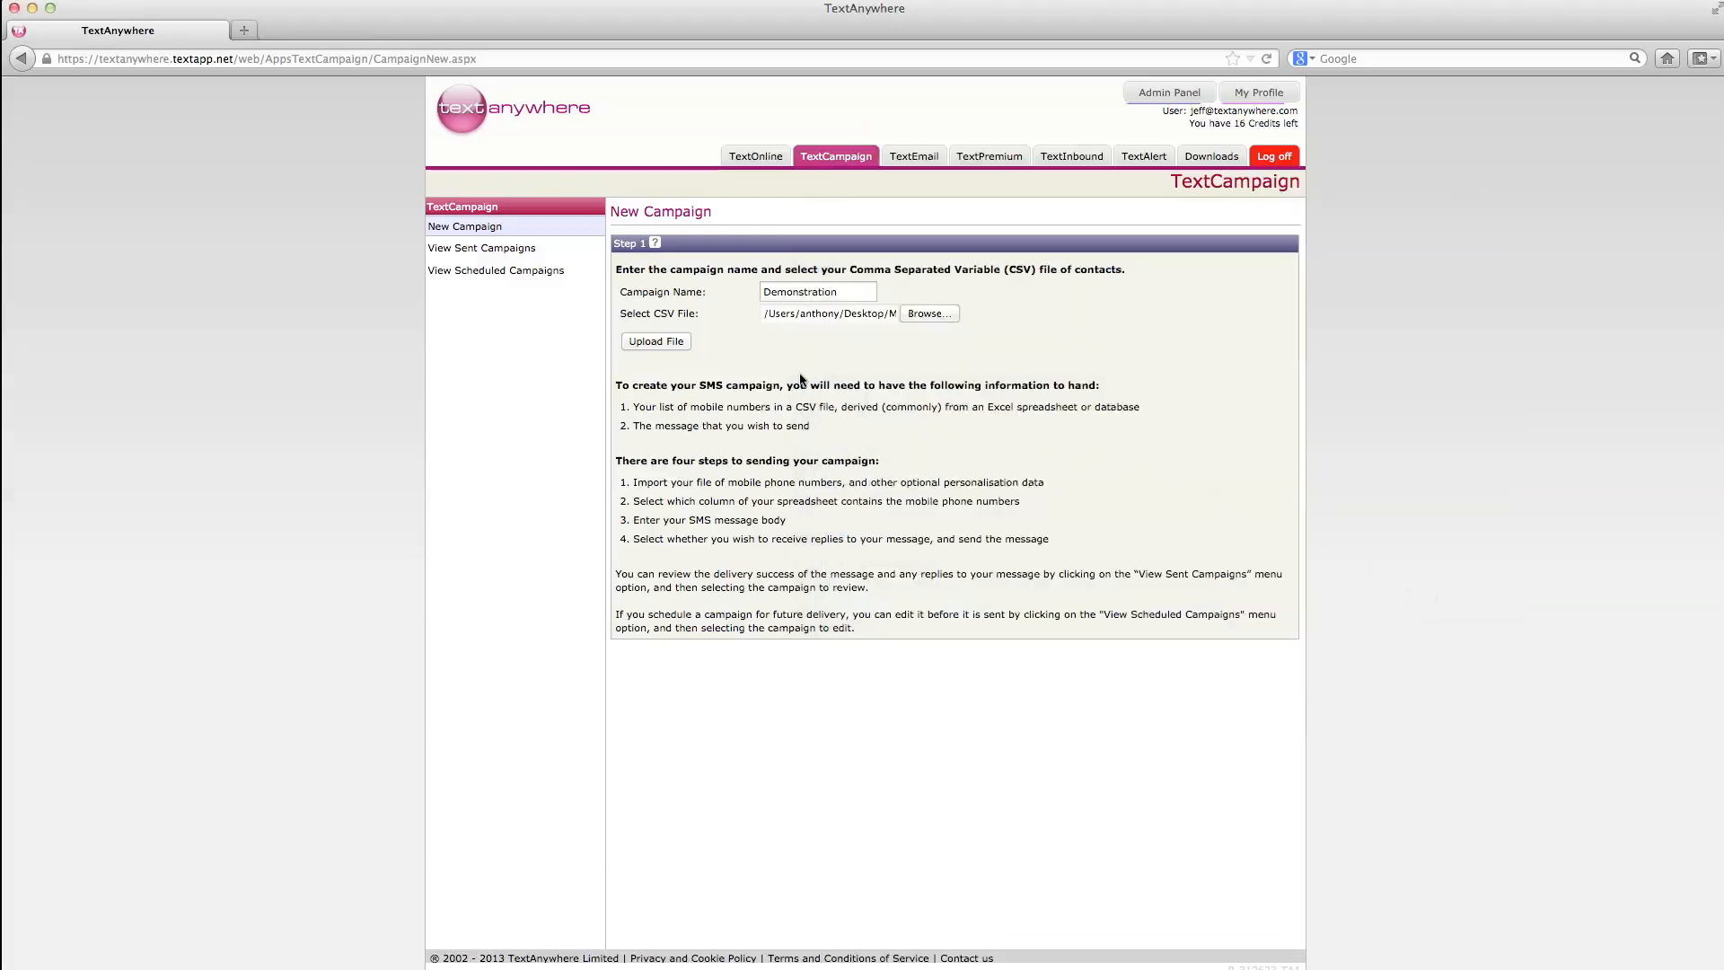
Step: Upload MyCampaign.csv so Step 2 previews columns C01 and C02
click(664, 344)
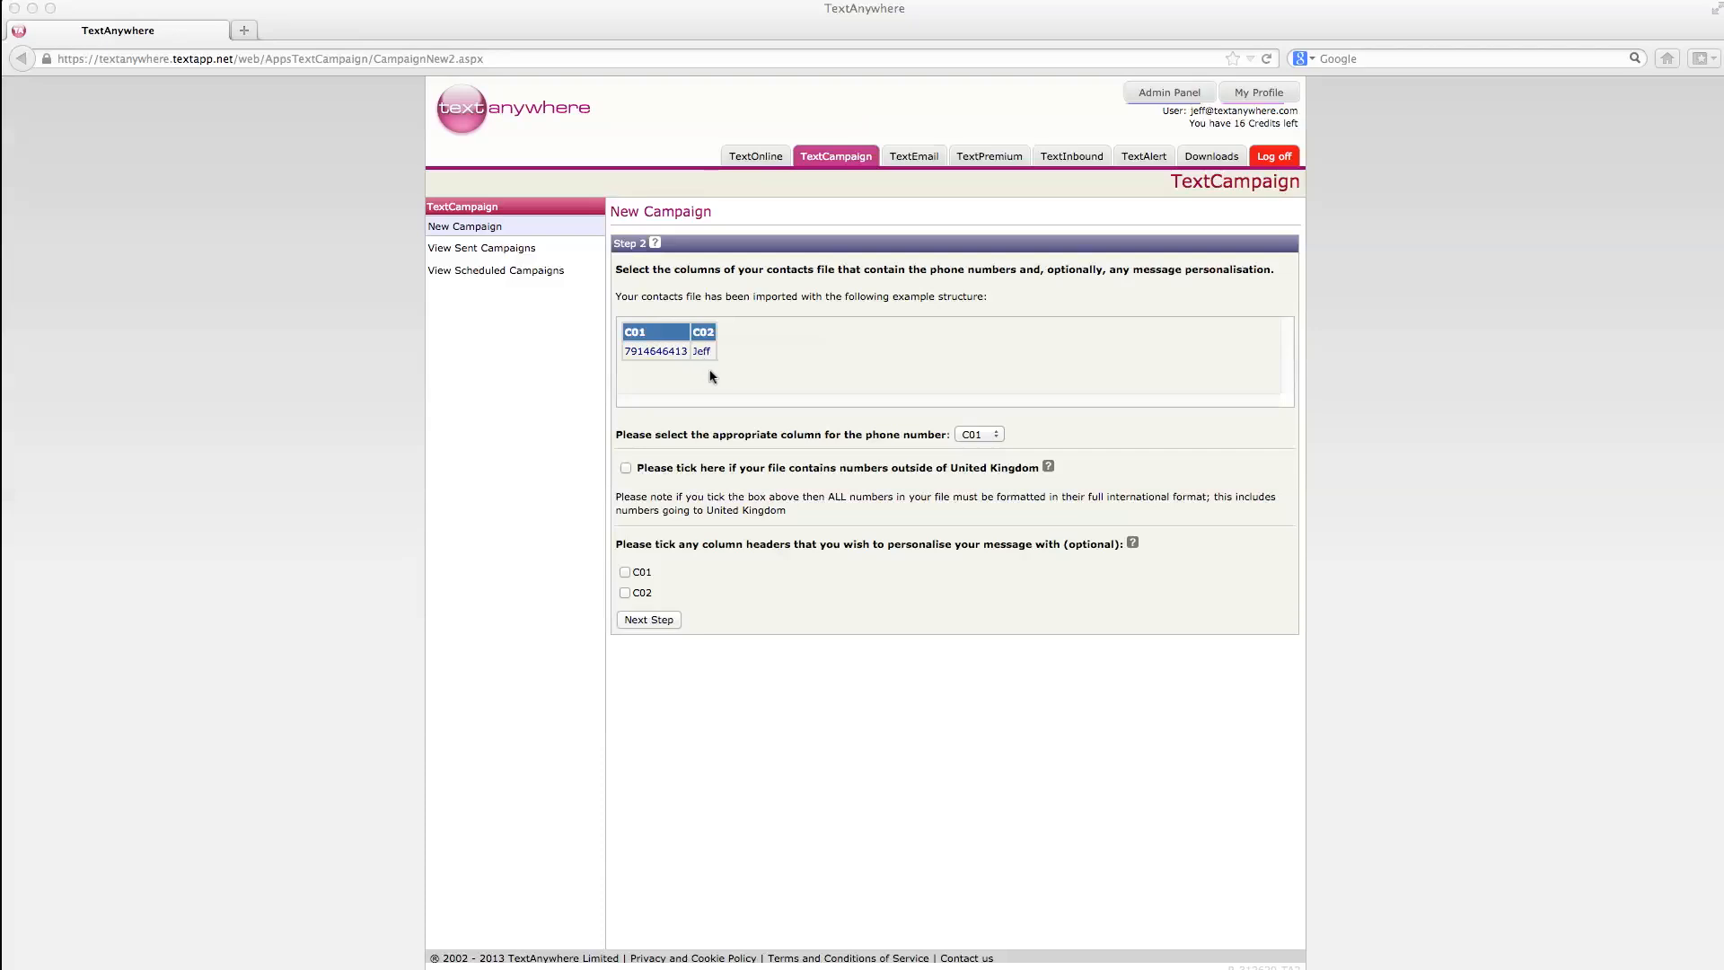
Step: Tick column C02 for personalisation and advance to the Step 3 message page
click(625, 593)
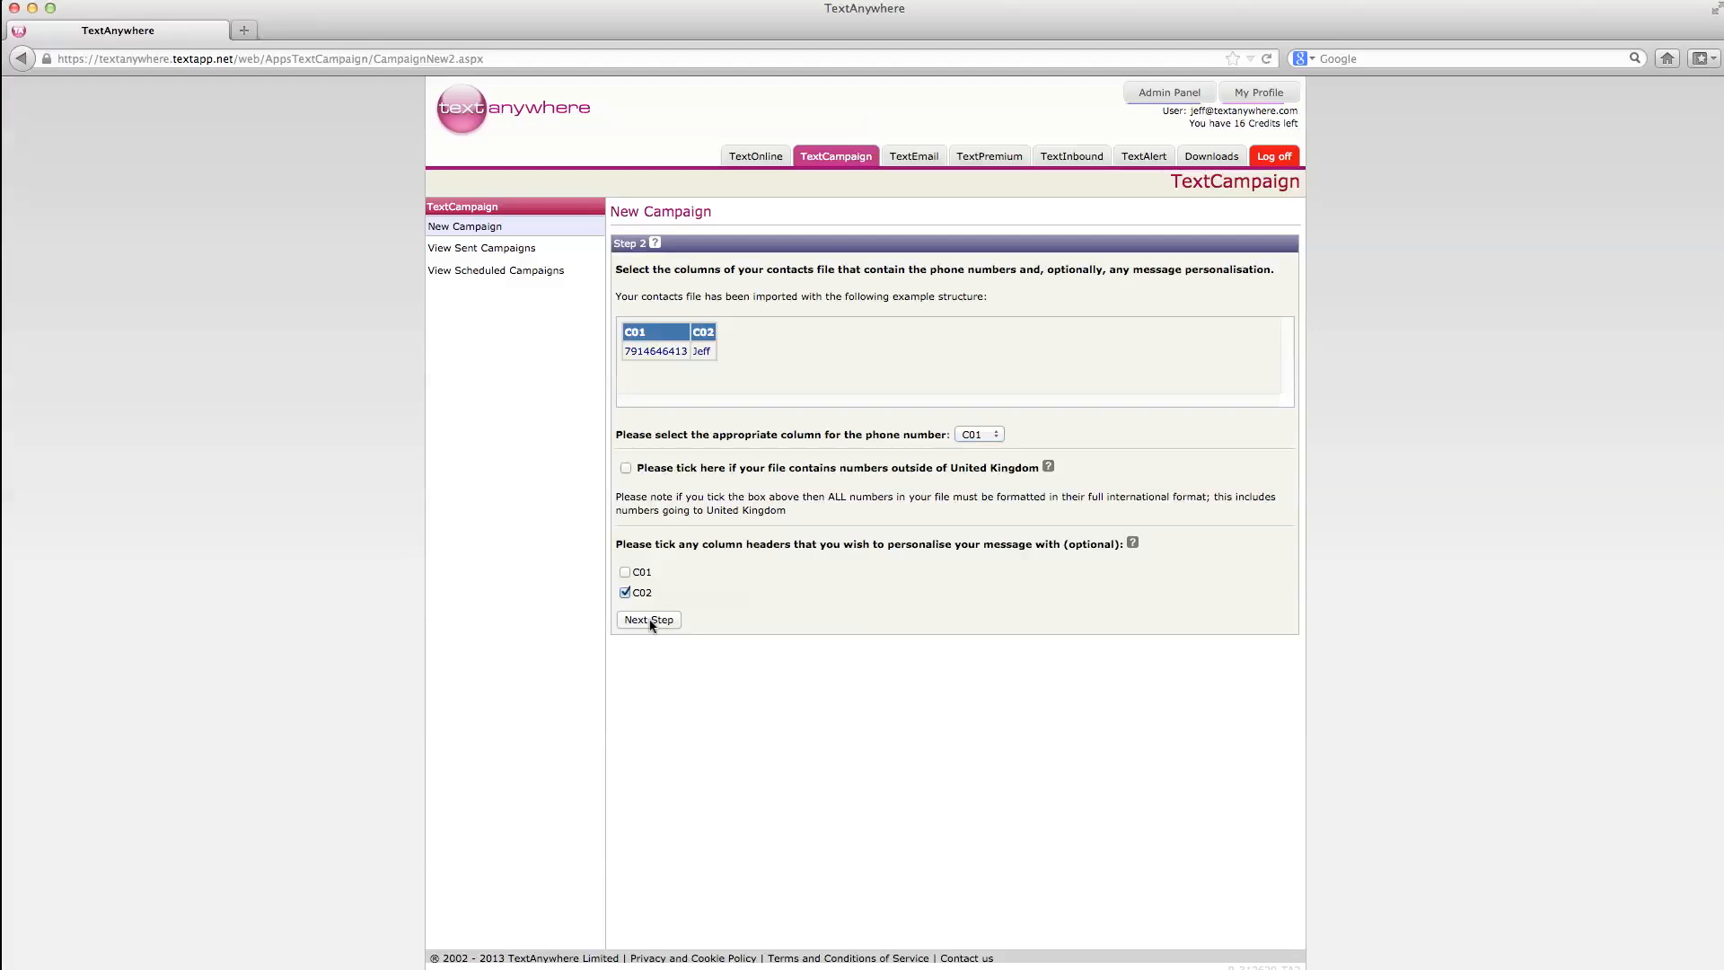
click(652, 623)
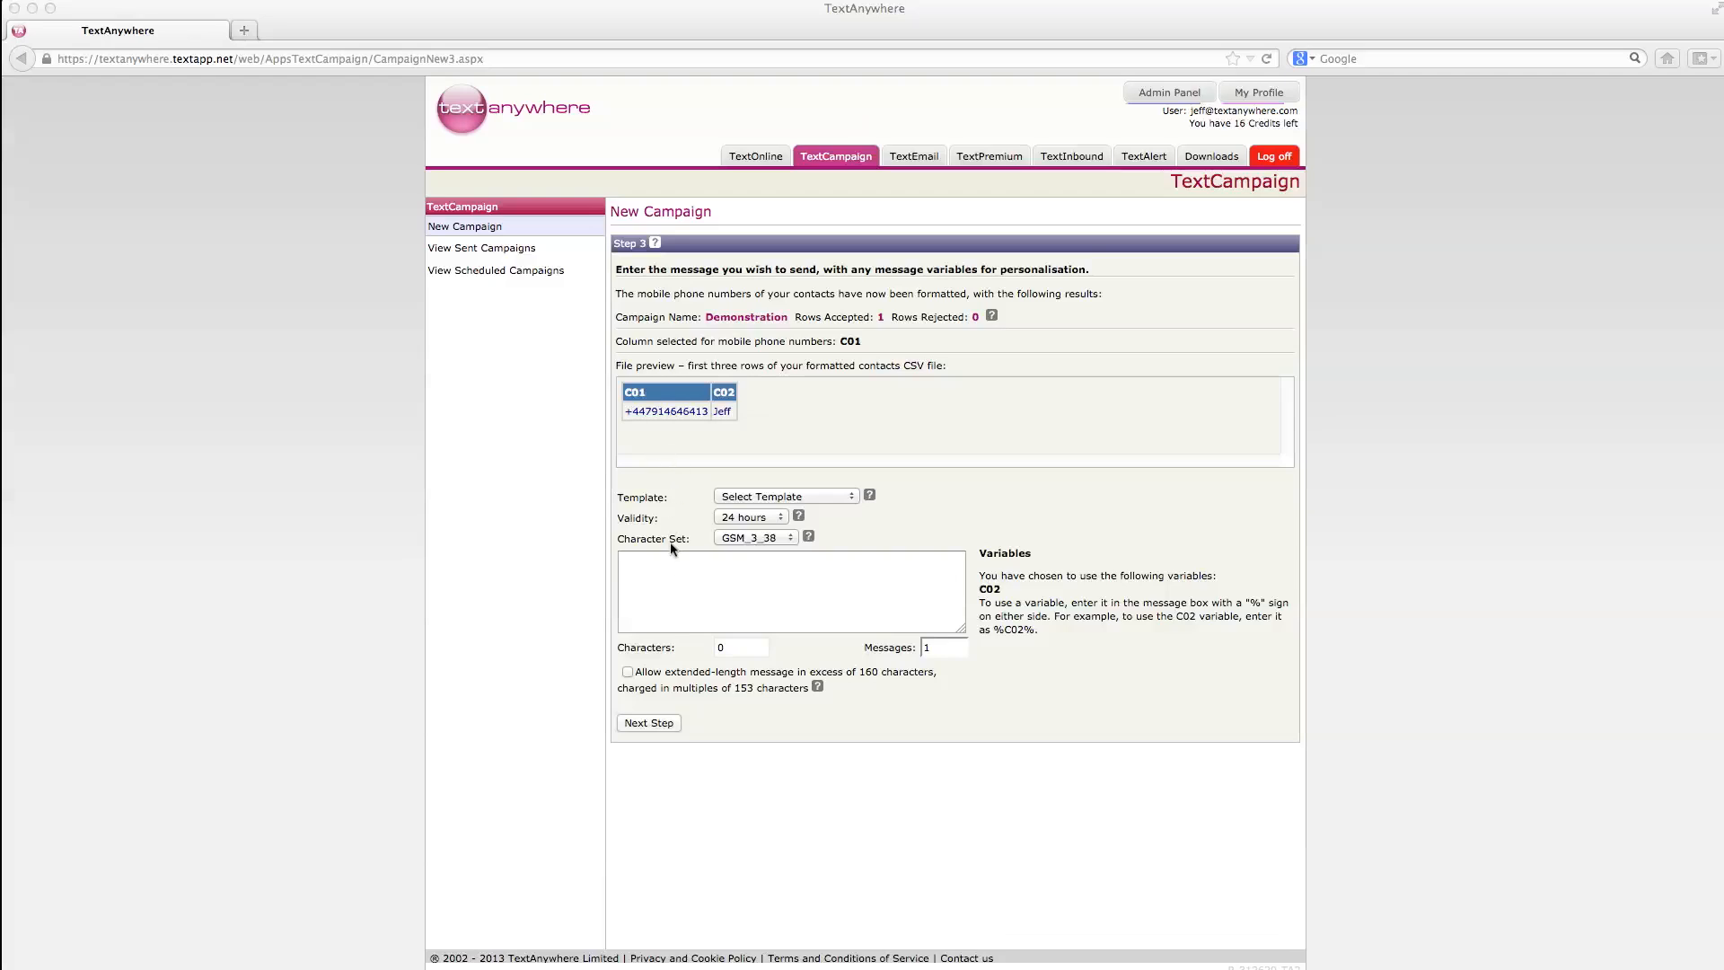
Step: Keep the GSM_3_38 character set and place the cursor in the empty message box
click(690, 583)
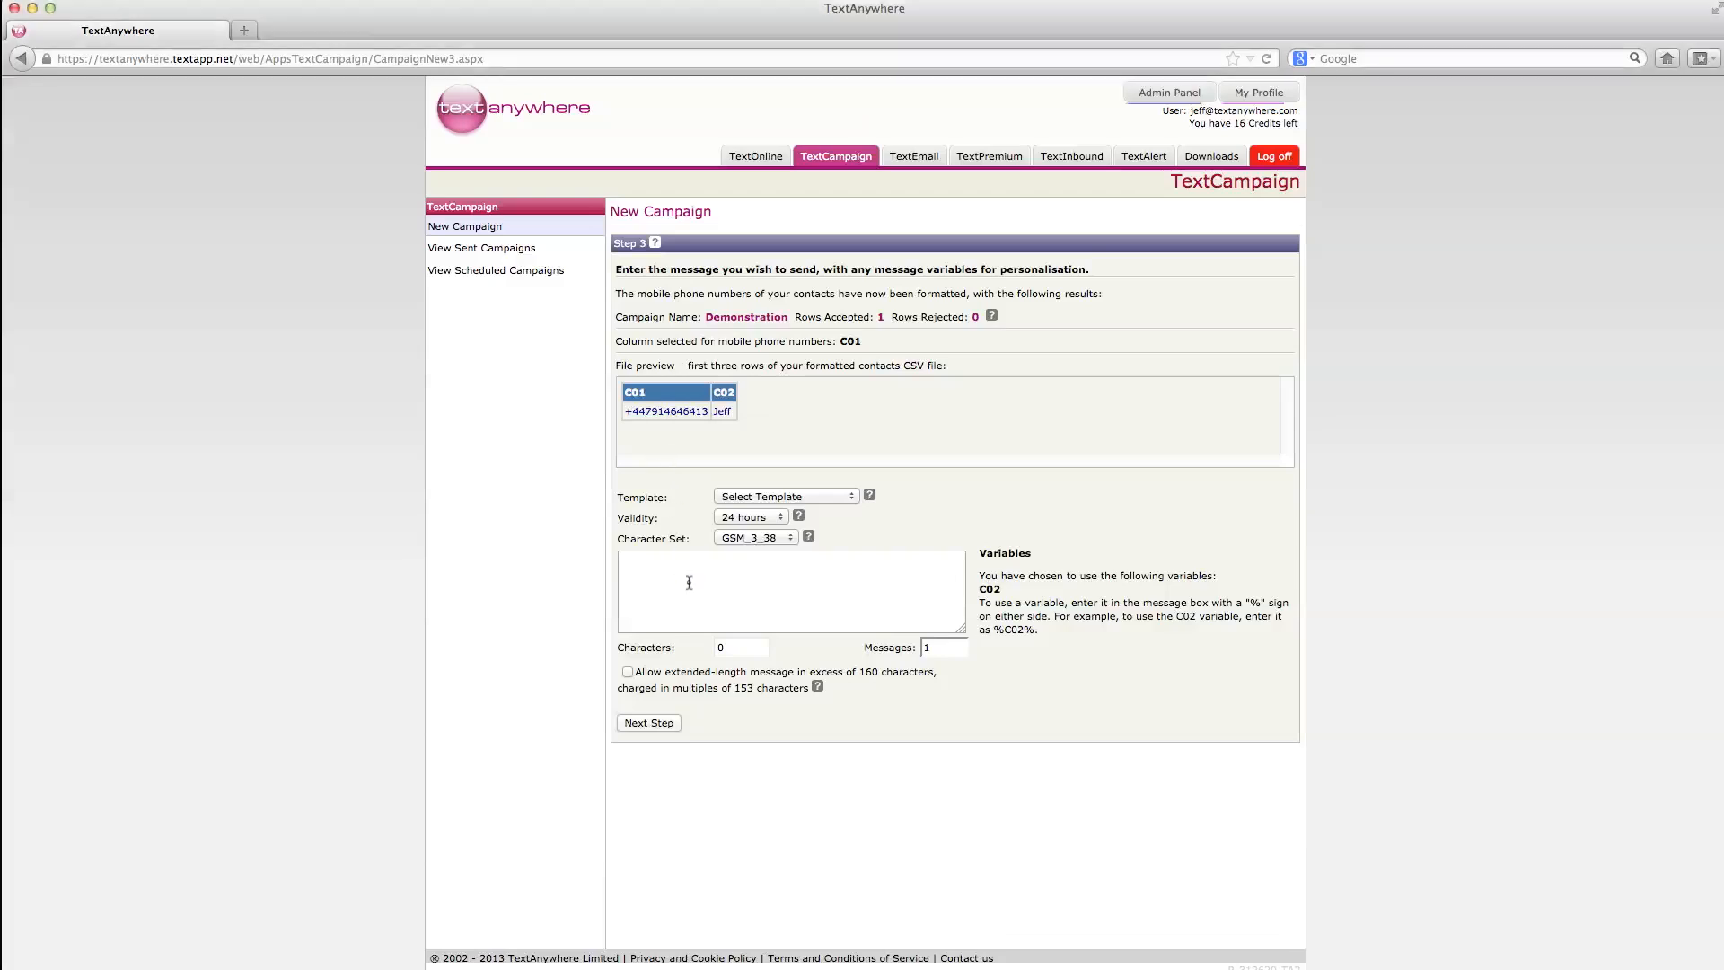
click(704, 573)
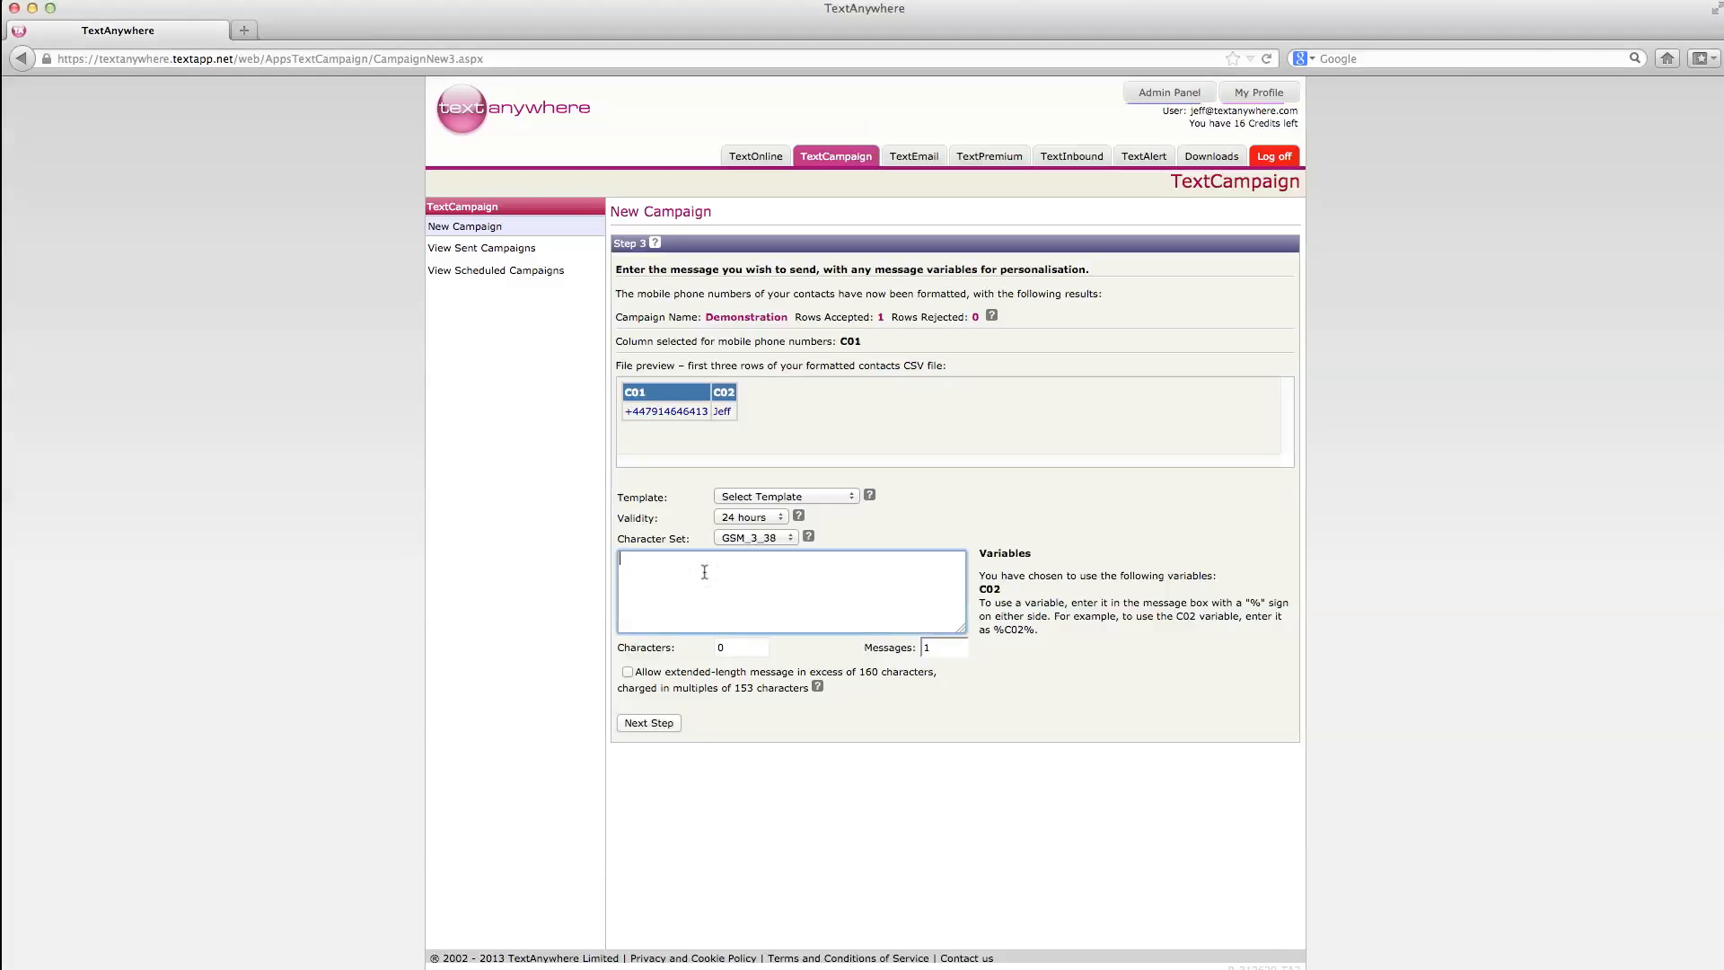
click(752, 538)
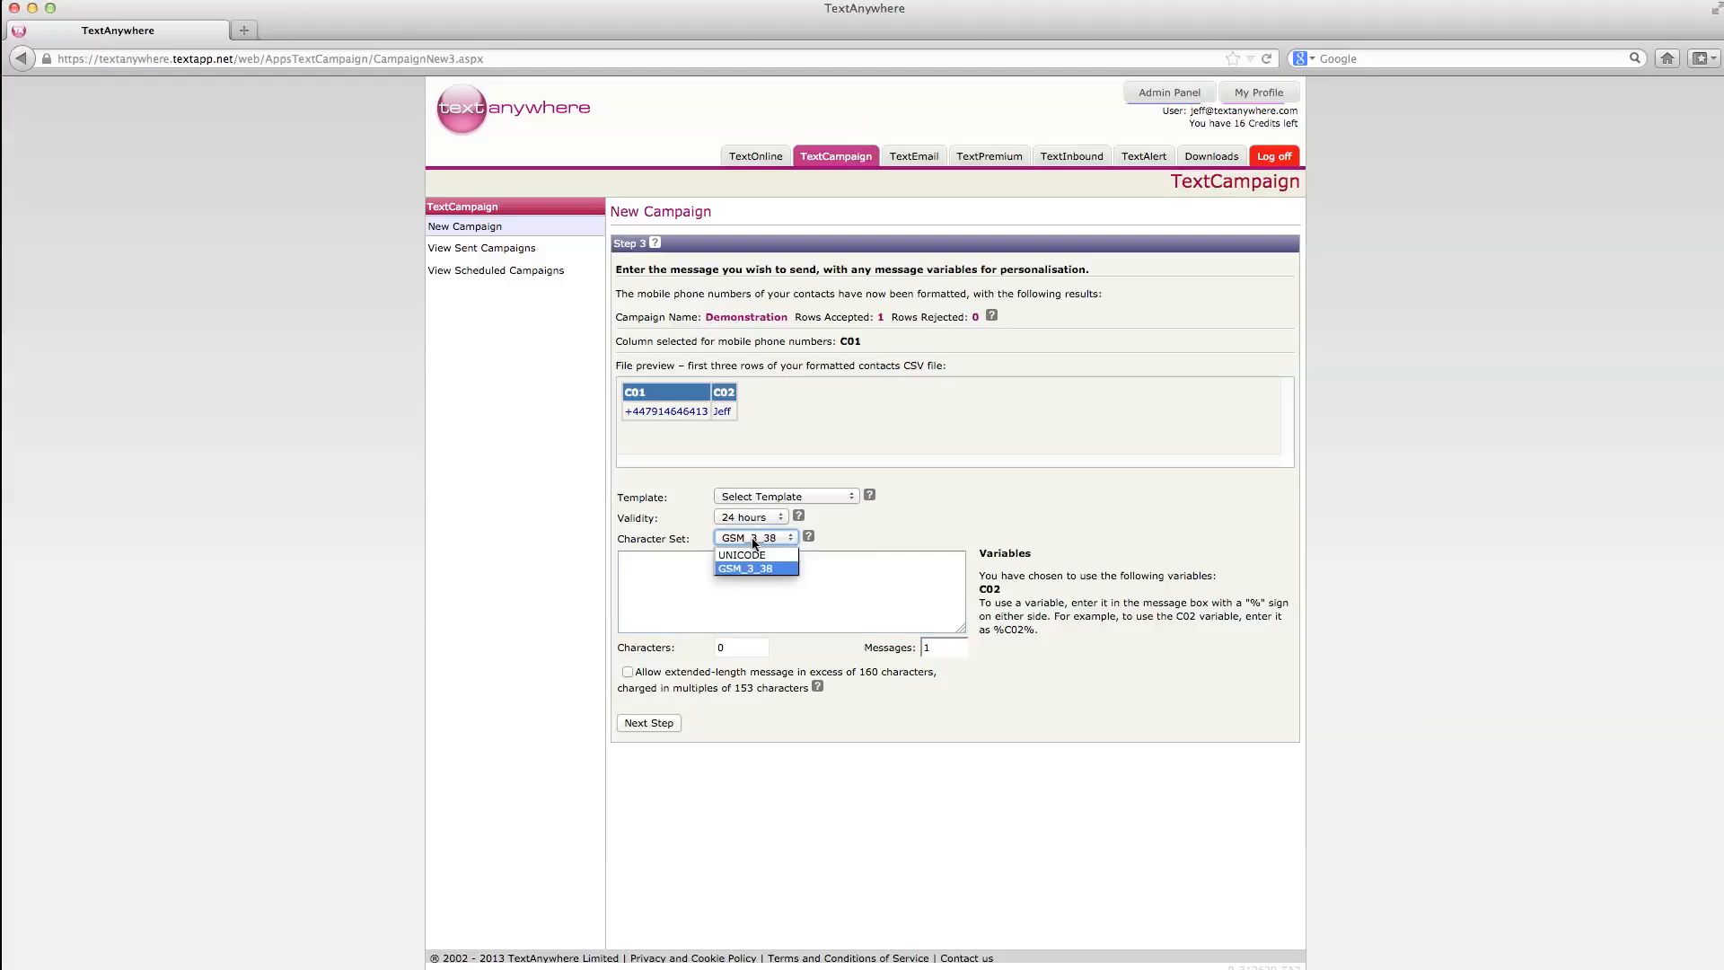
click(852, 571)
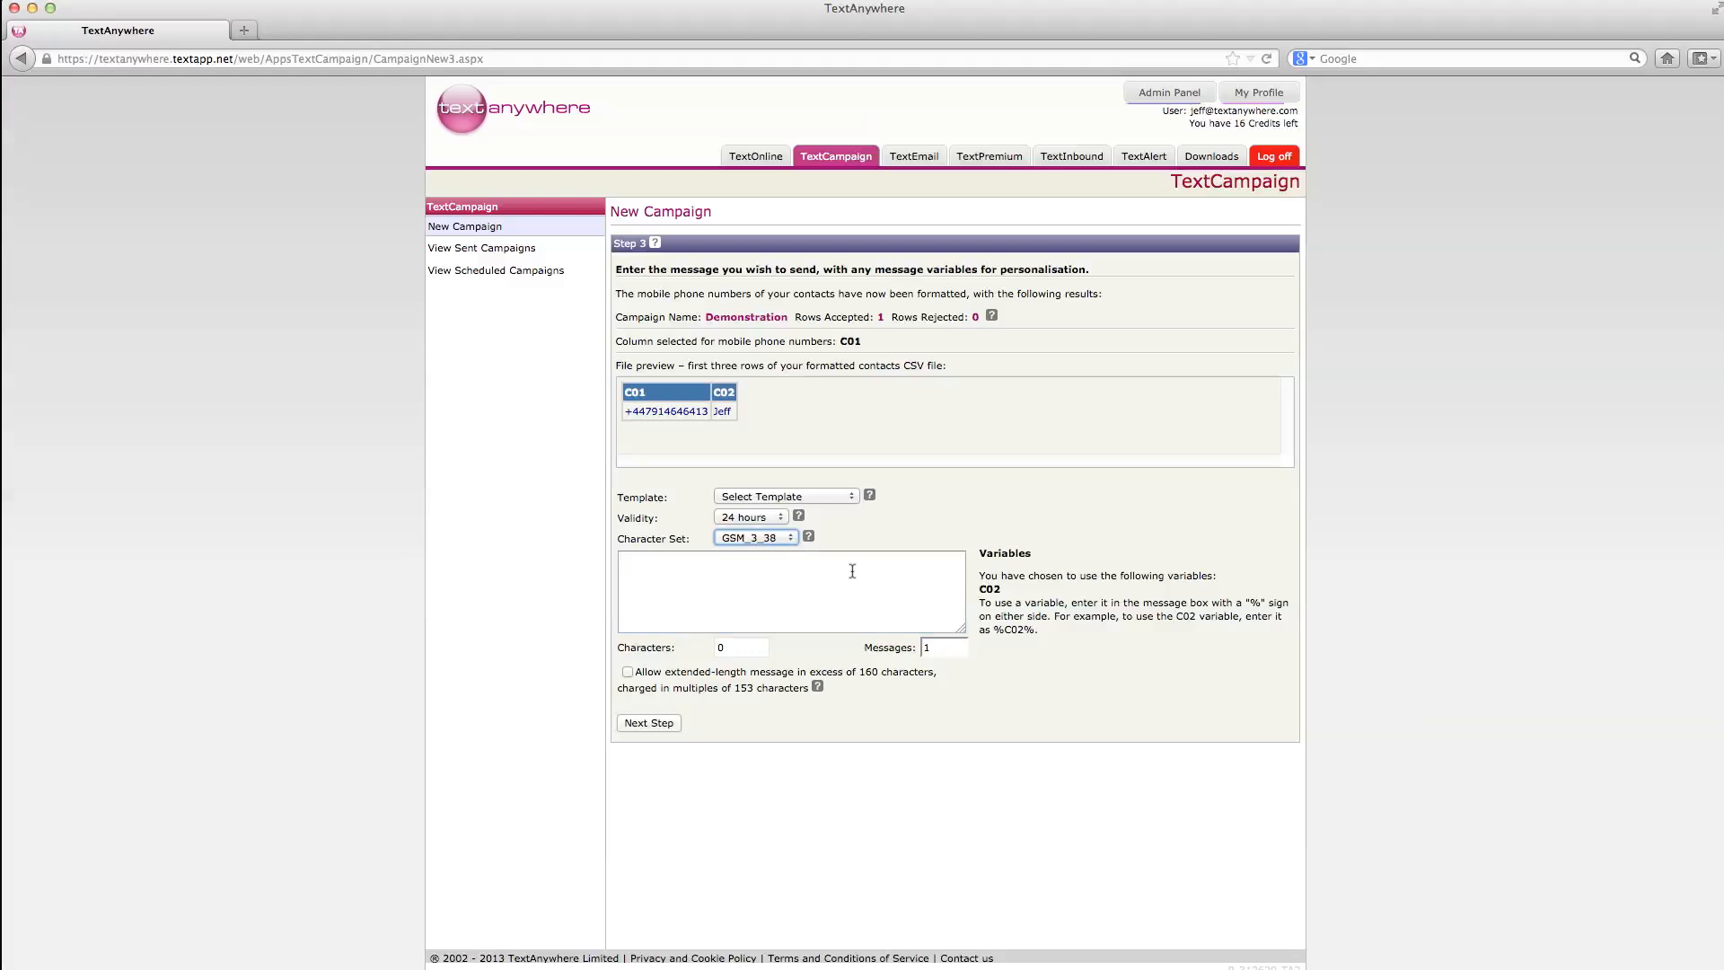
click(852, 571)
click(810, 581)
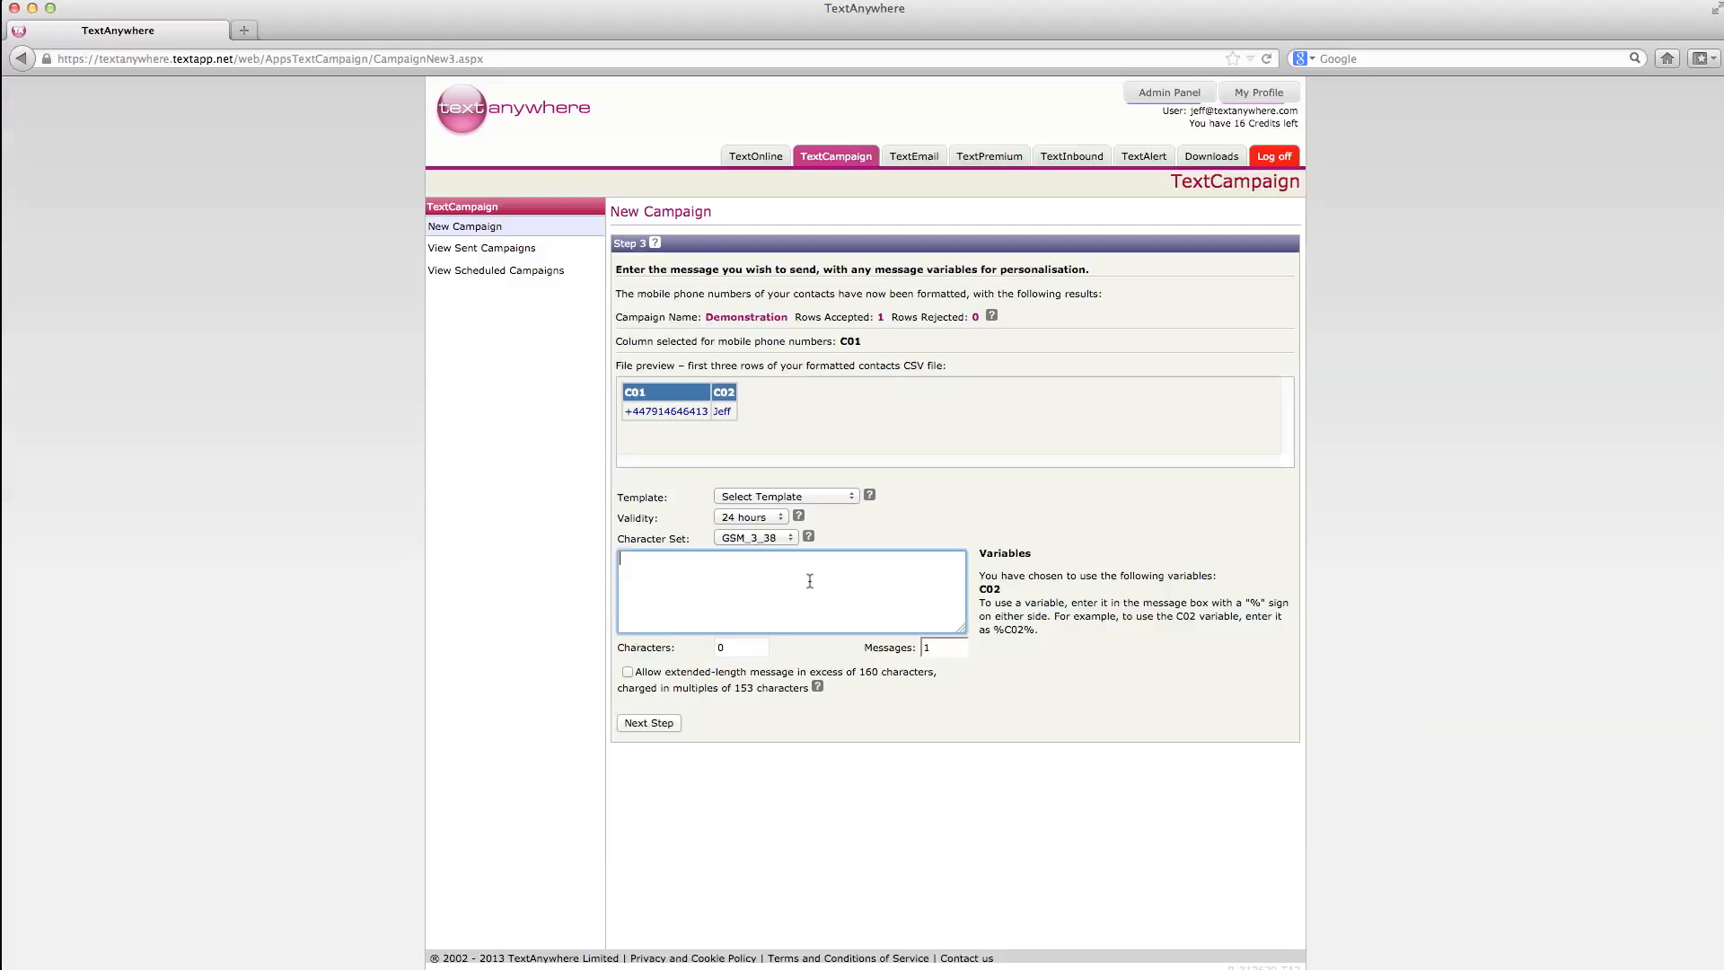
Step: Write the message 'Hello %c02%. How are you' using the C02 variable after Hello
text(Hello)
click(673, 560)
text(%c02%. How are you?)
Step: Advance to Step 4 and check the 'Acme Co Ltd' no-reply sender name
click(649, 723)
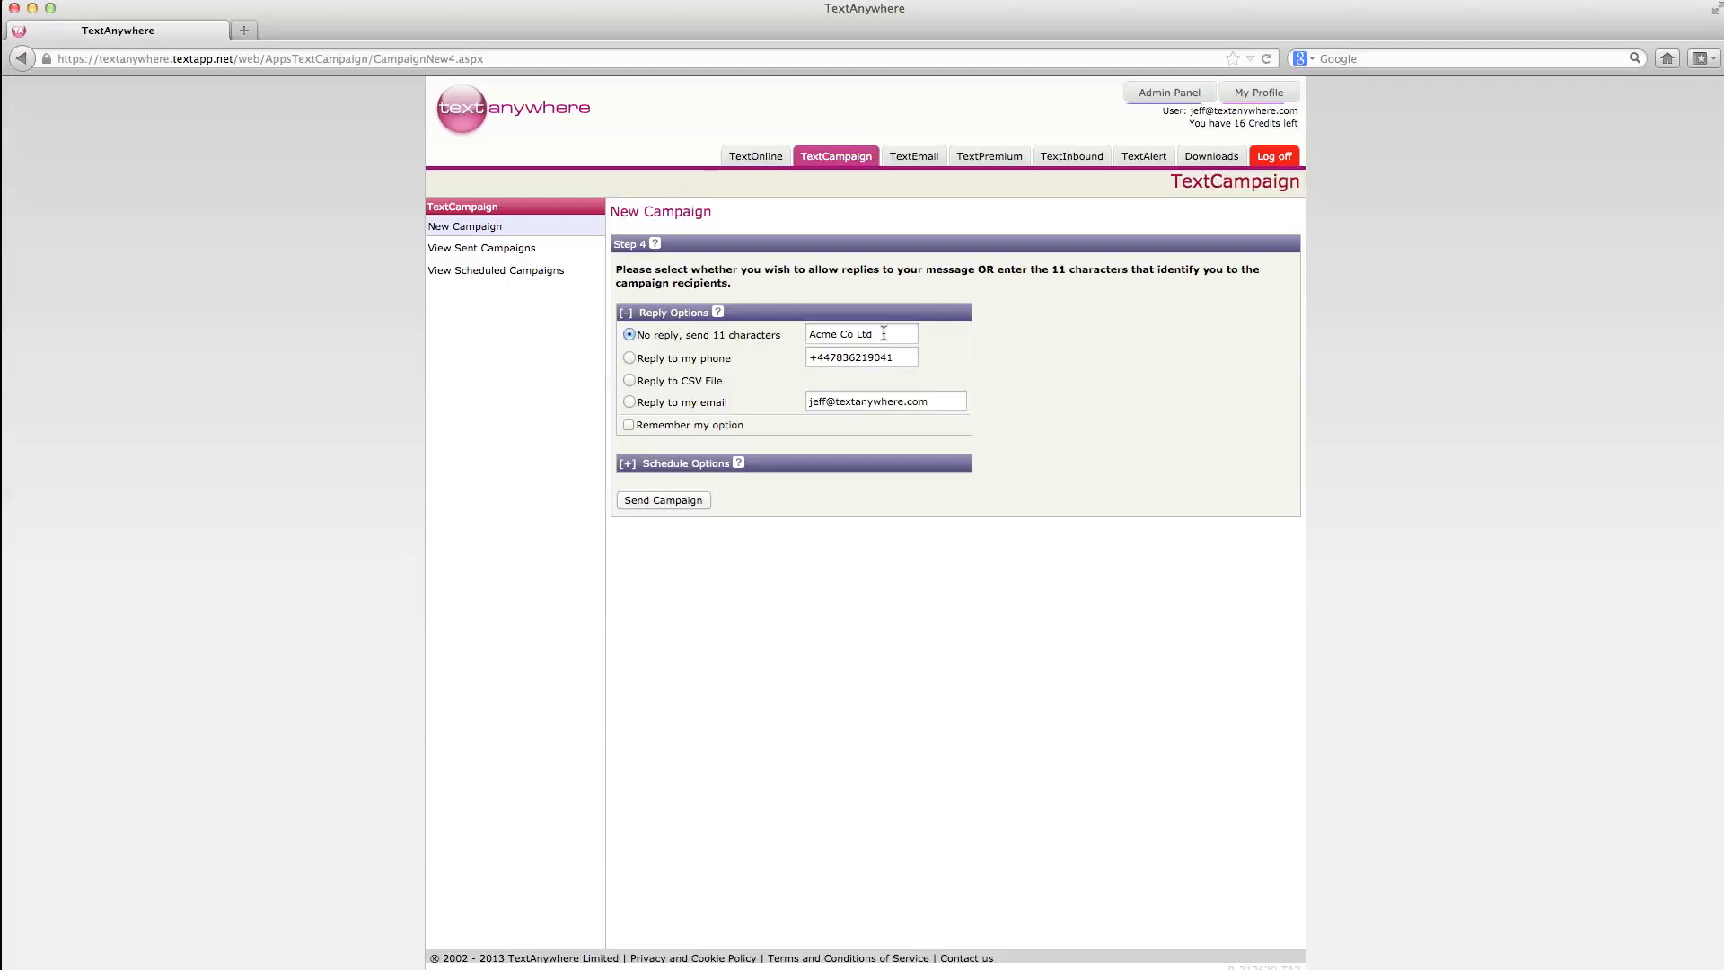
drag(883, 333, 800, 333)
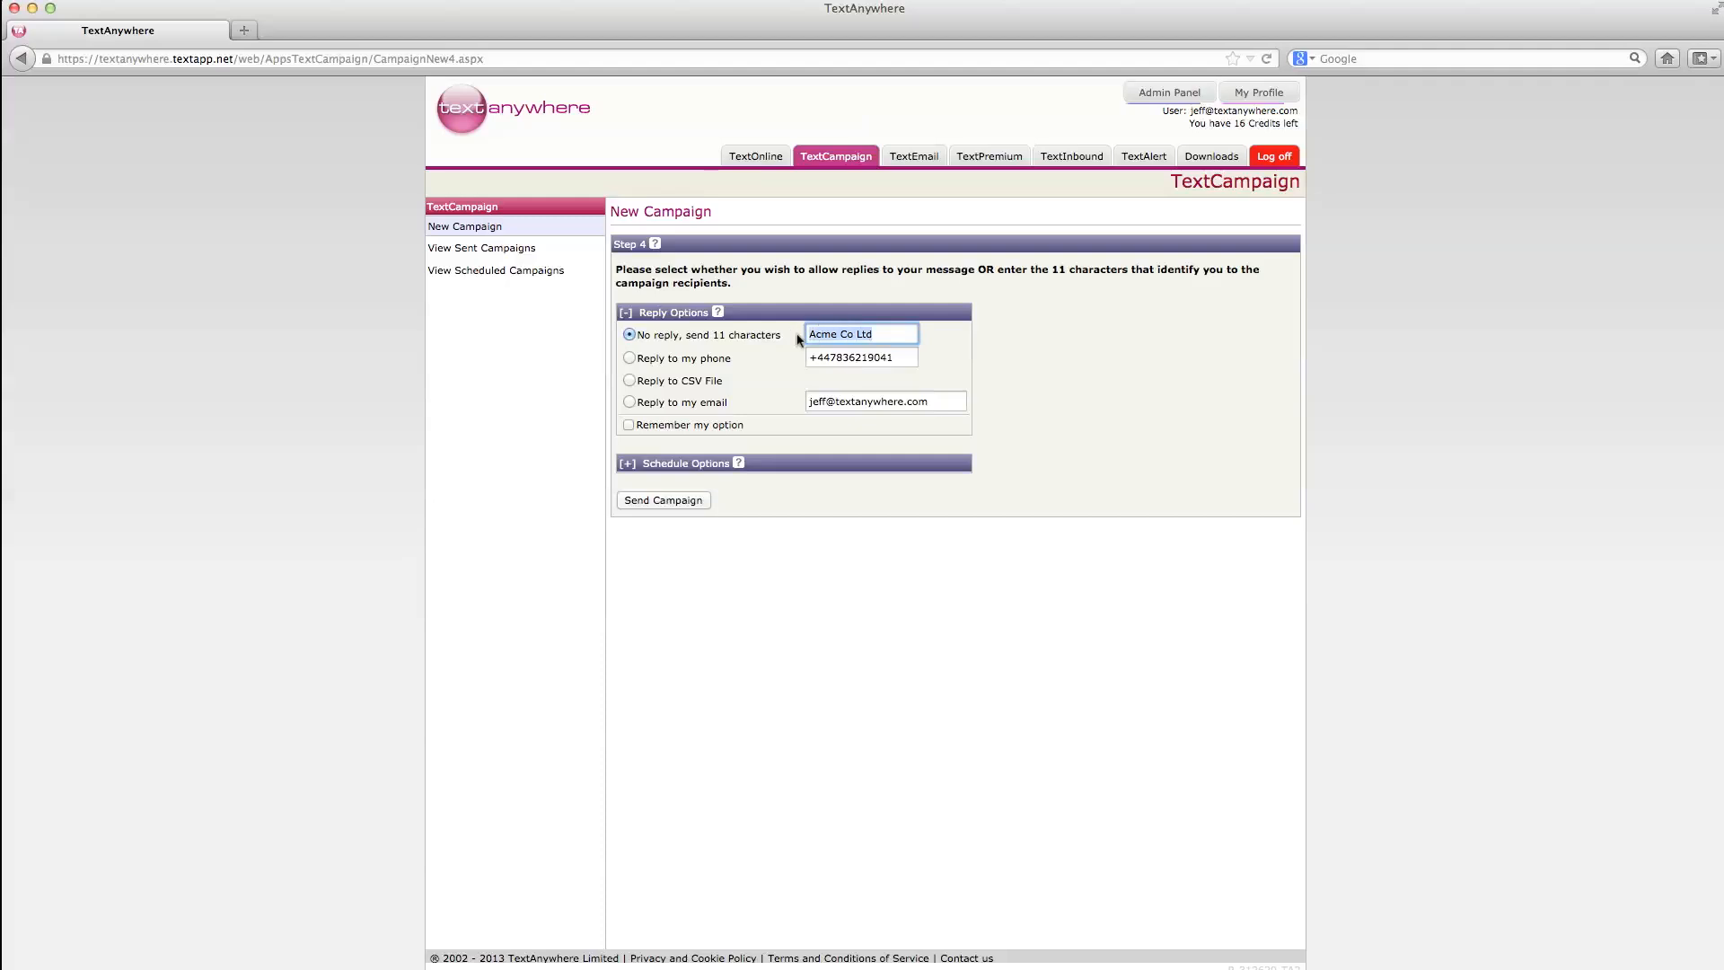
click(887, 333)
click(630, 358)
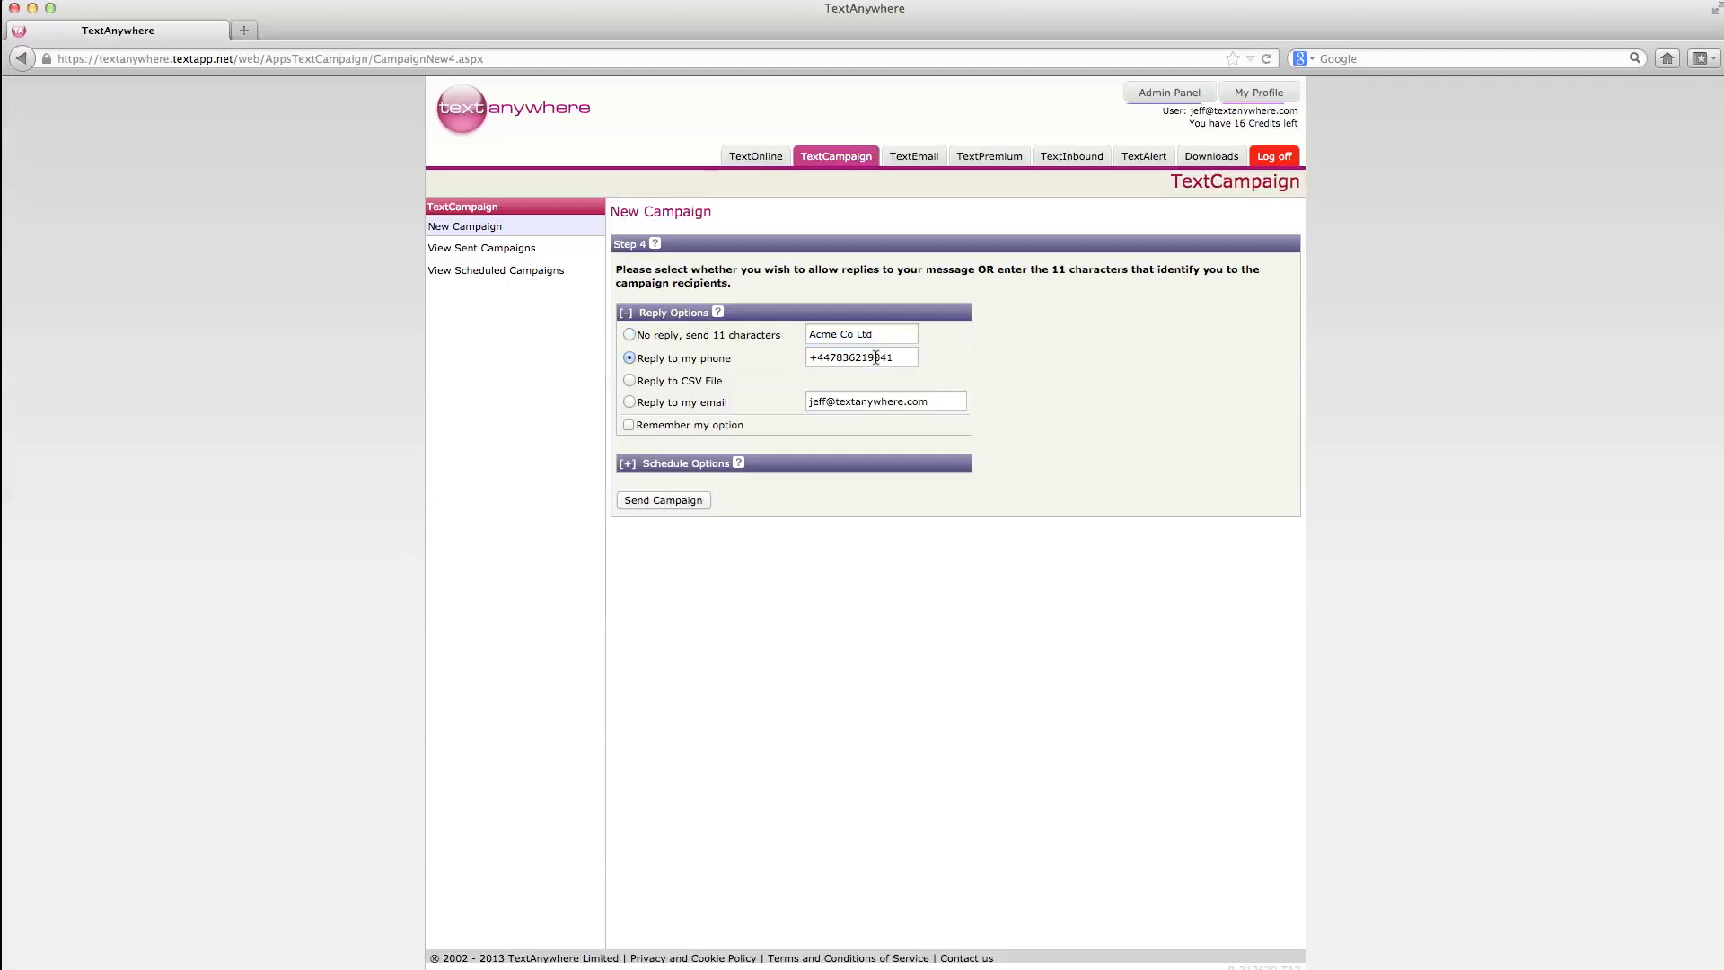
drag(901, 358, 802, 356)
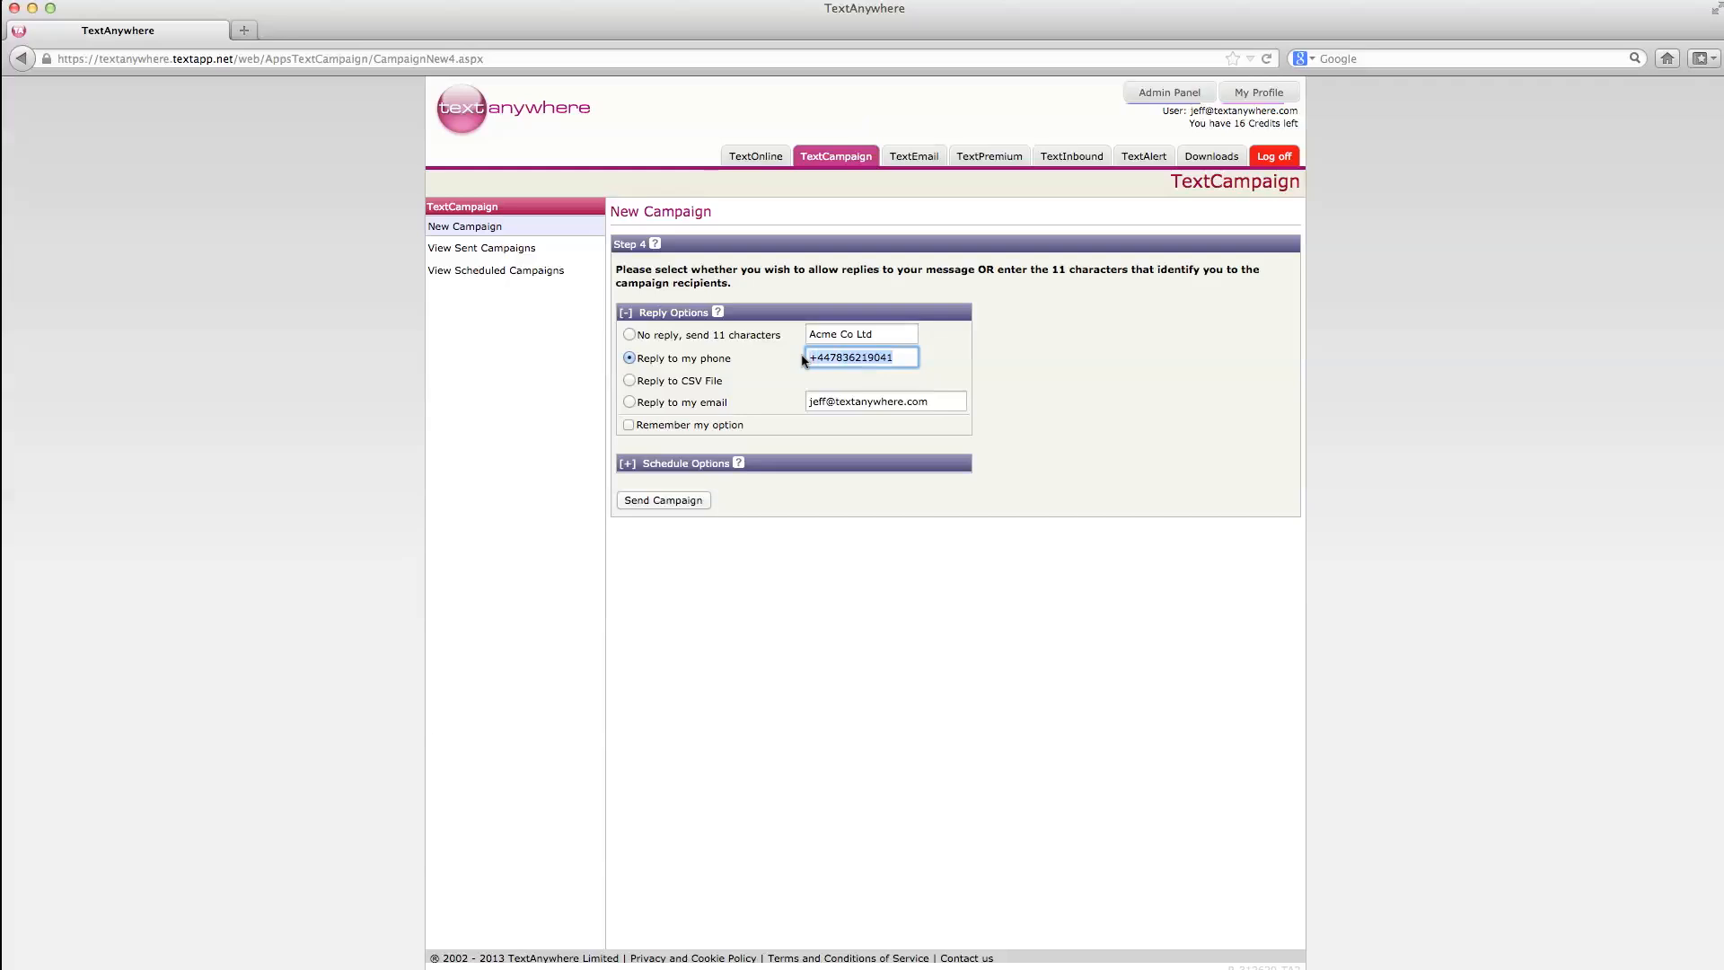
click(904, 356)
click(630, 381)
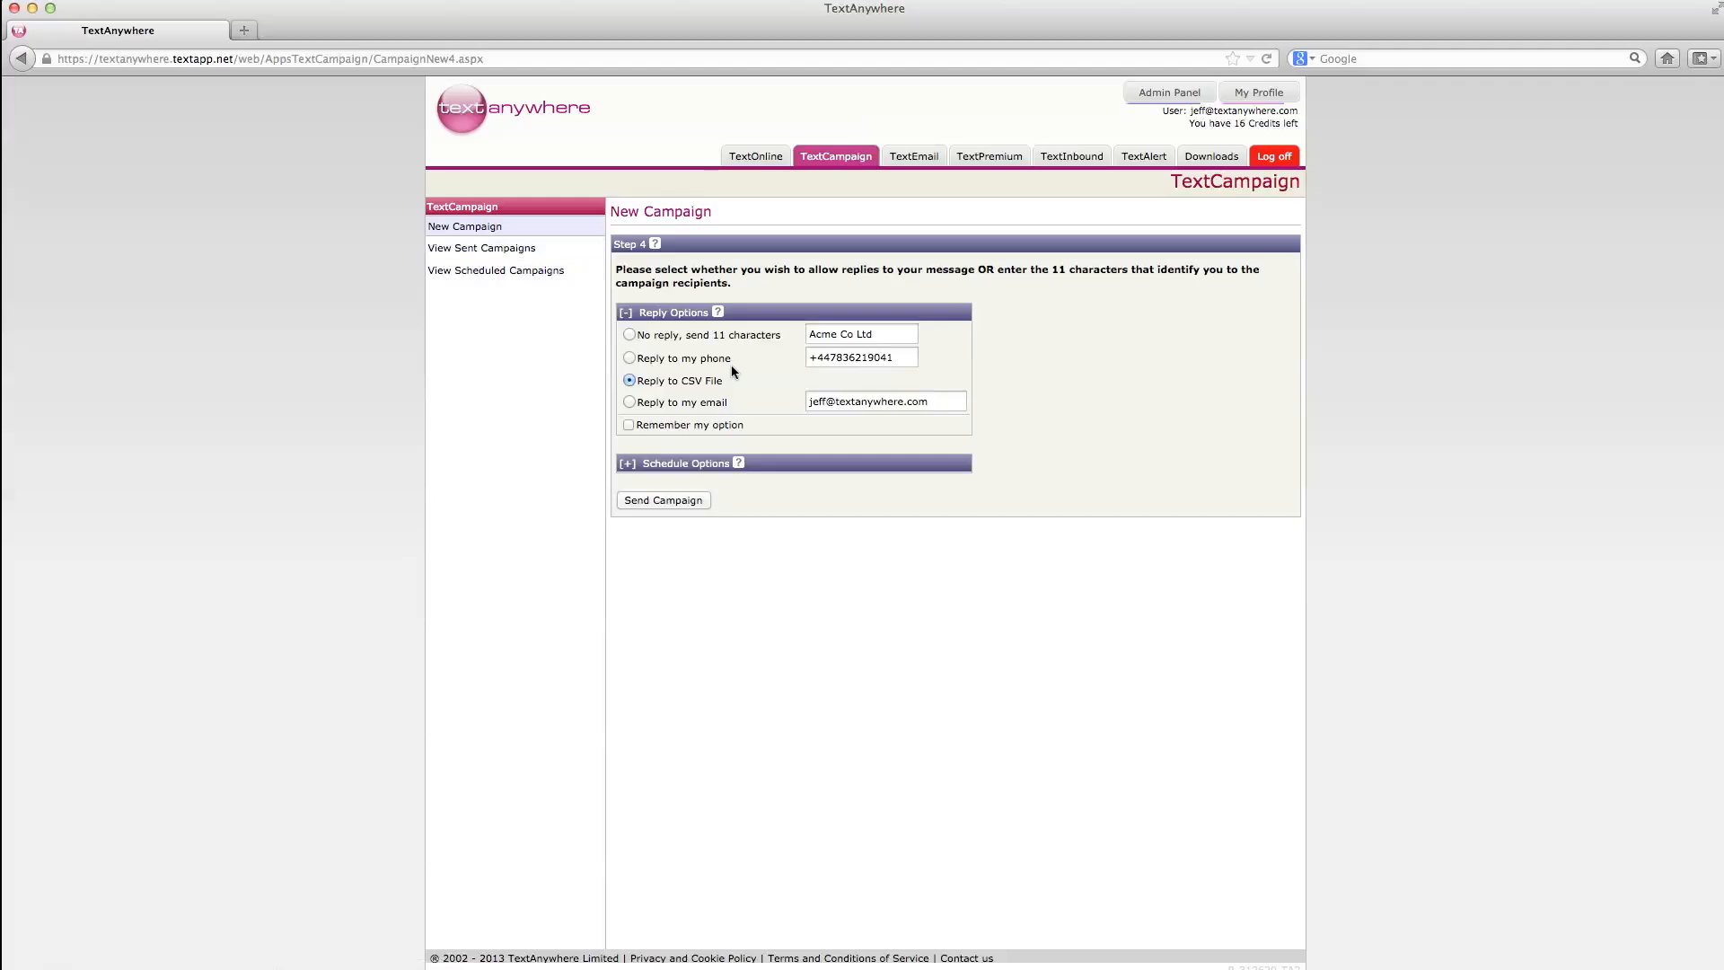
click(631, 402)
drag(945, 400, 803, 398)
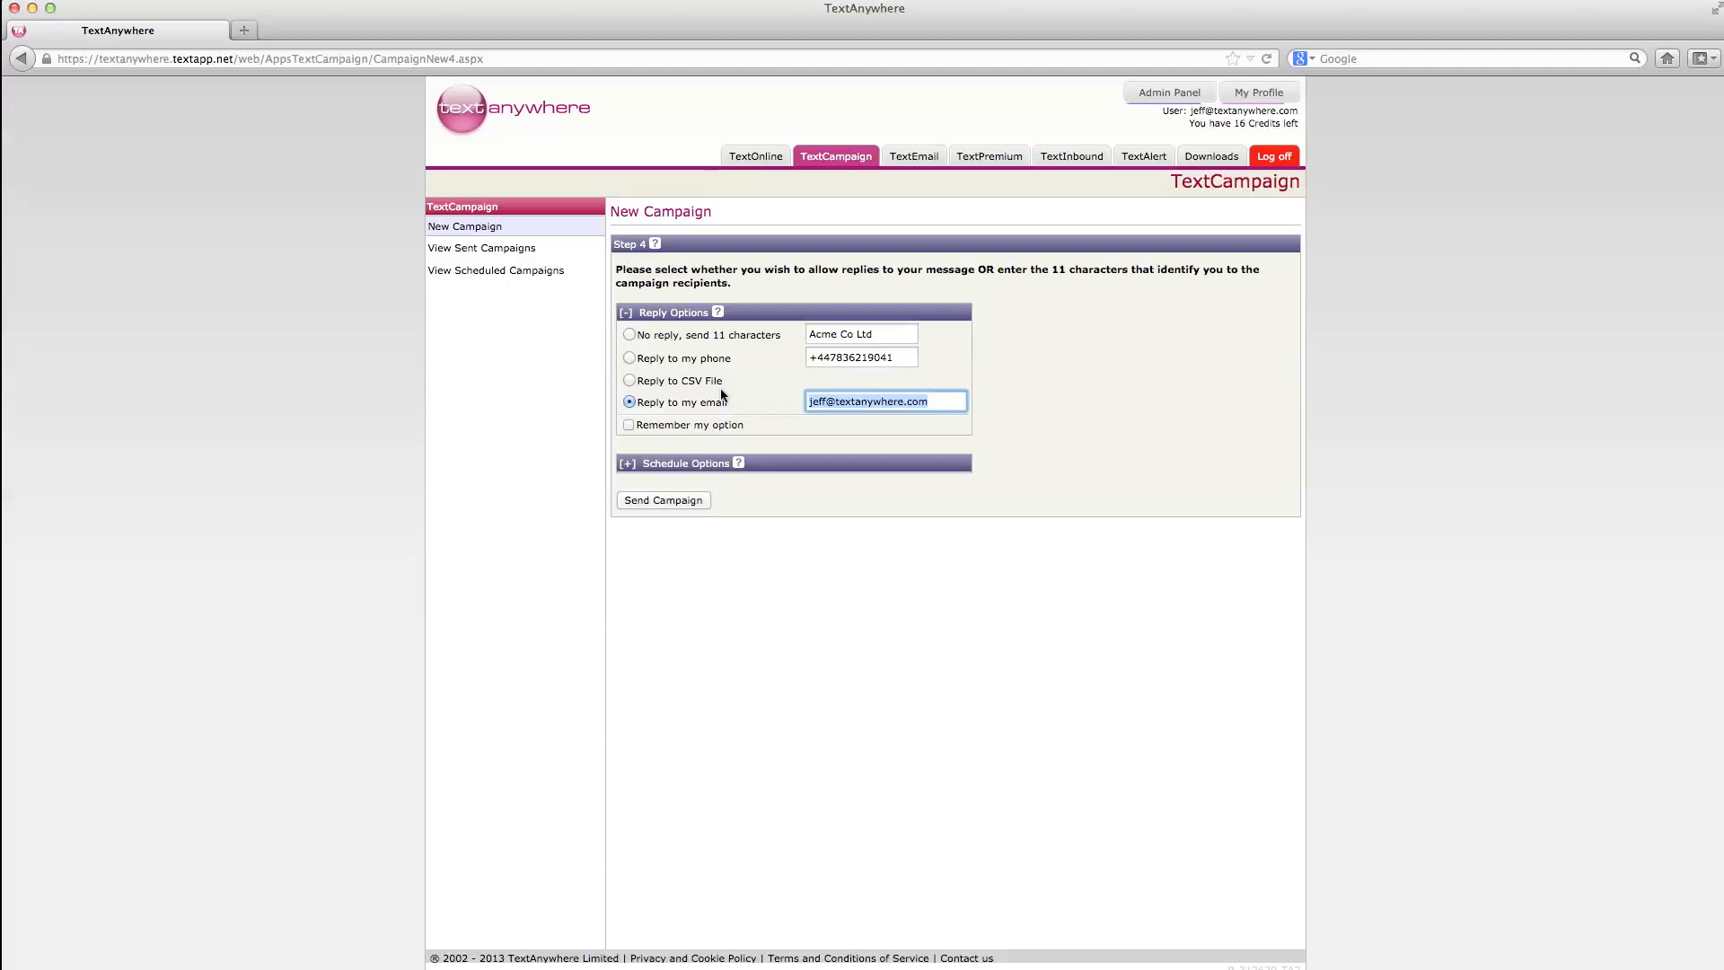
click(629, 335)
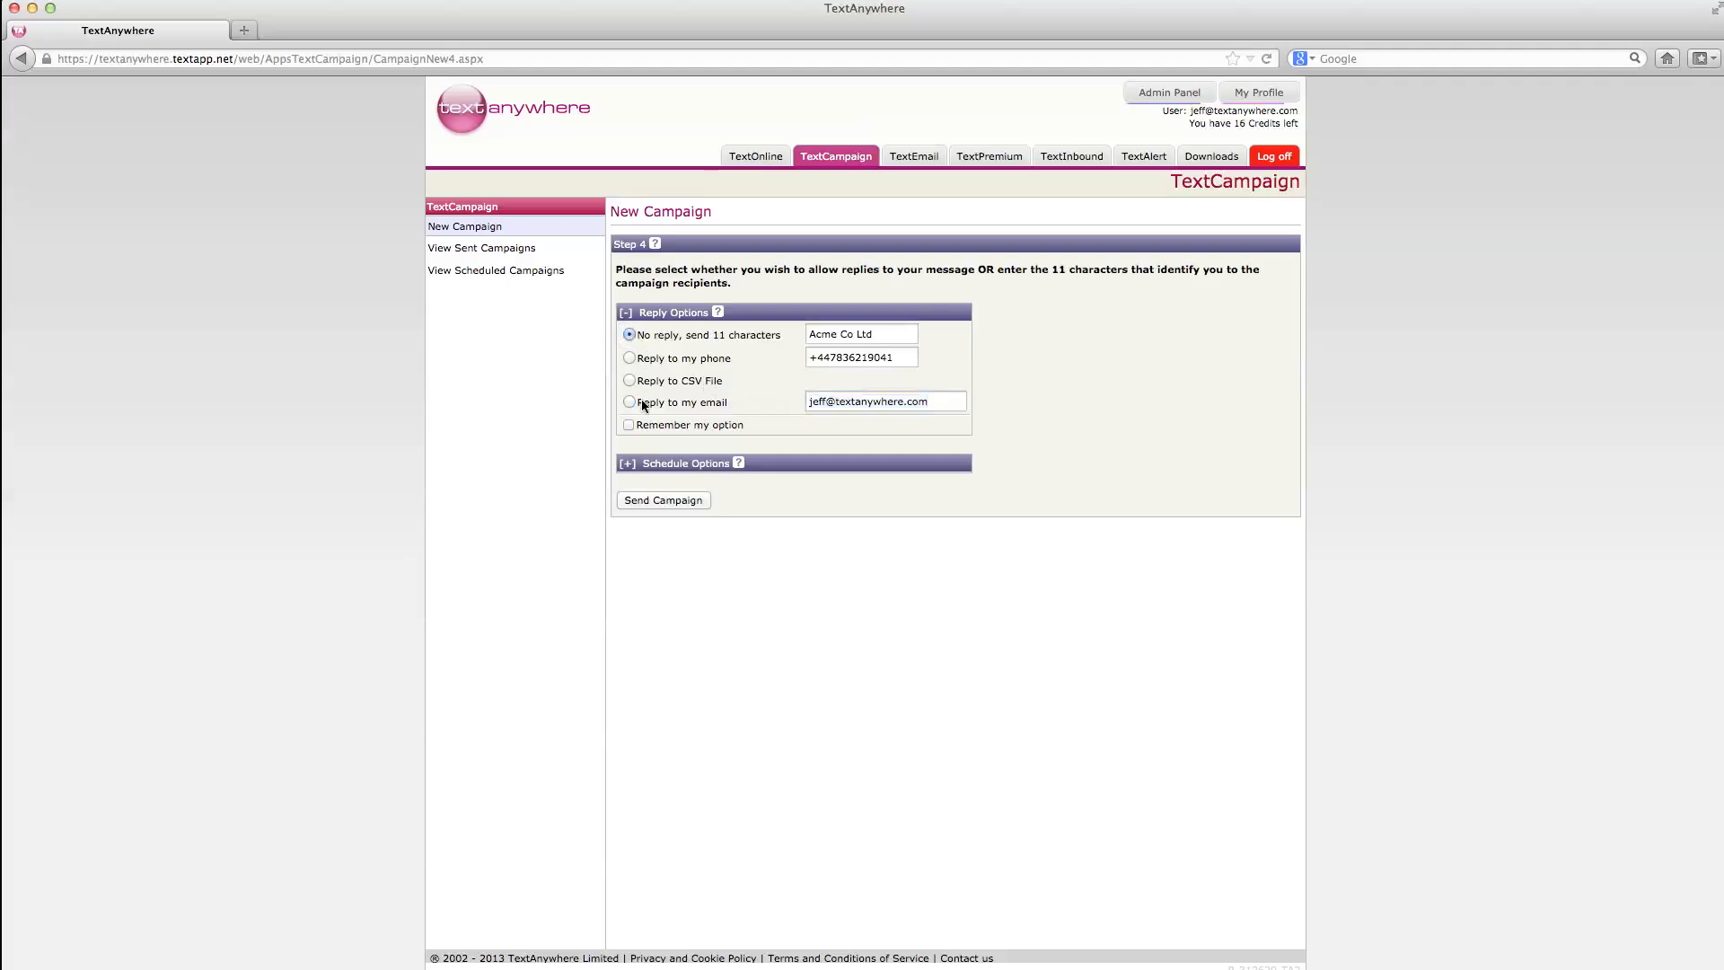
Step: Send the campaign immediately with no schedule and bring up the sent campaigns list
click(628, 465)
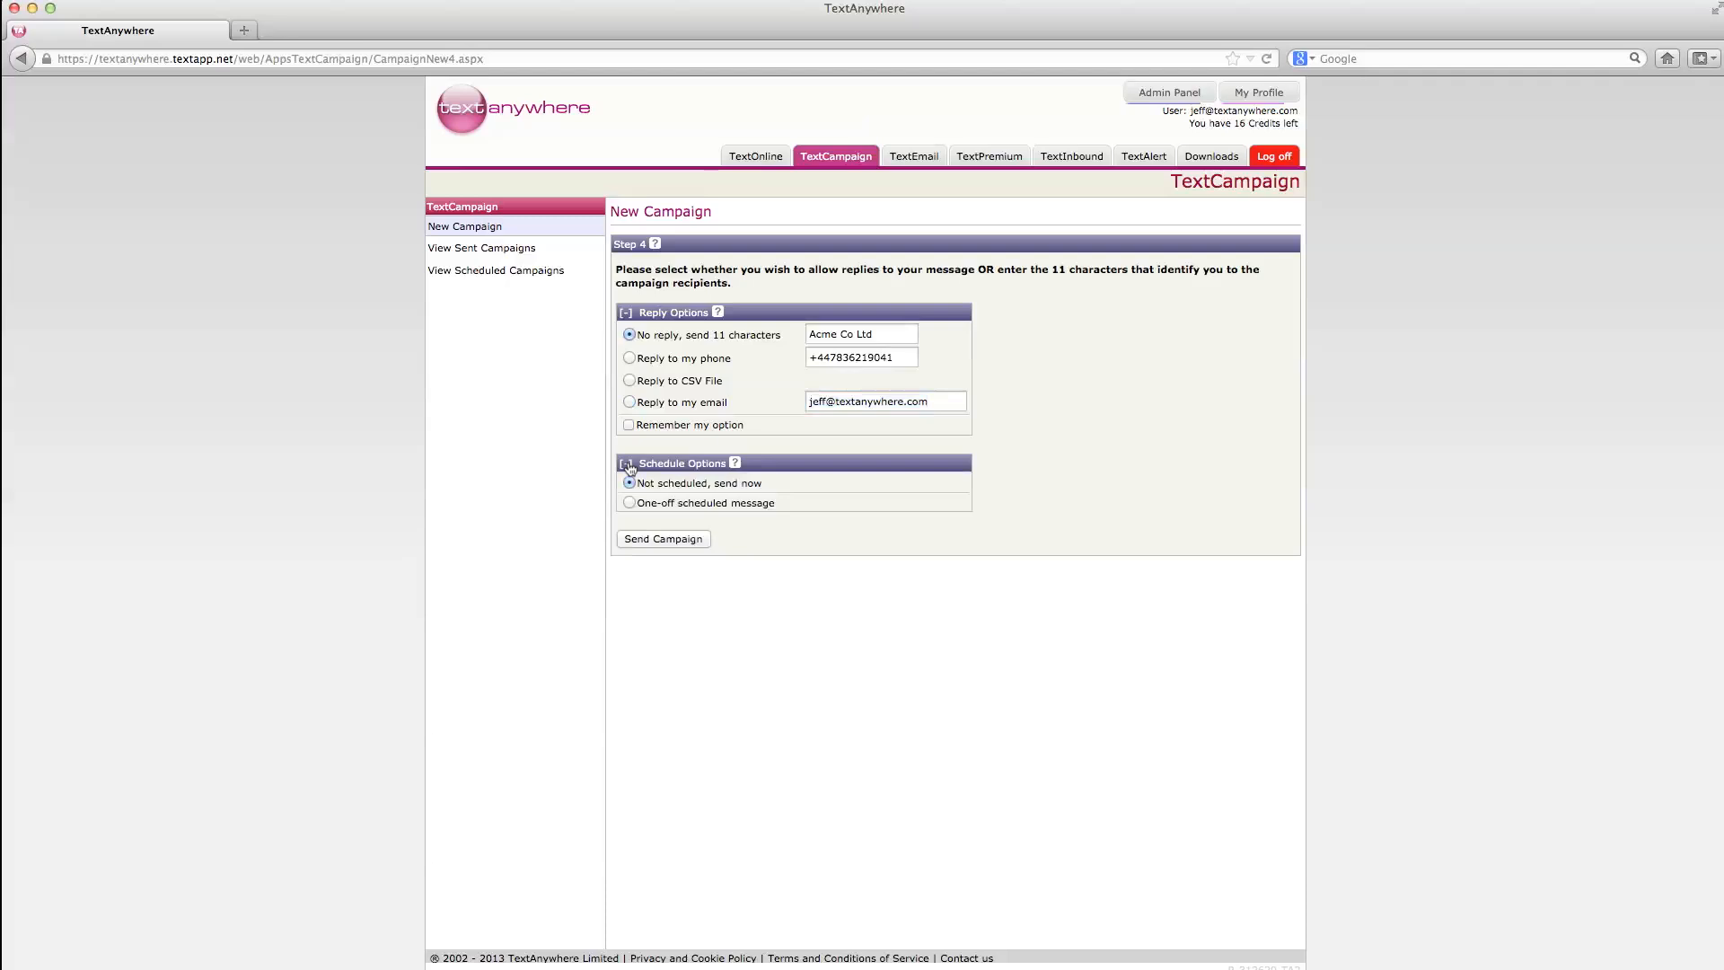
click(628, 464)
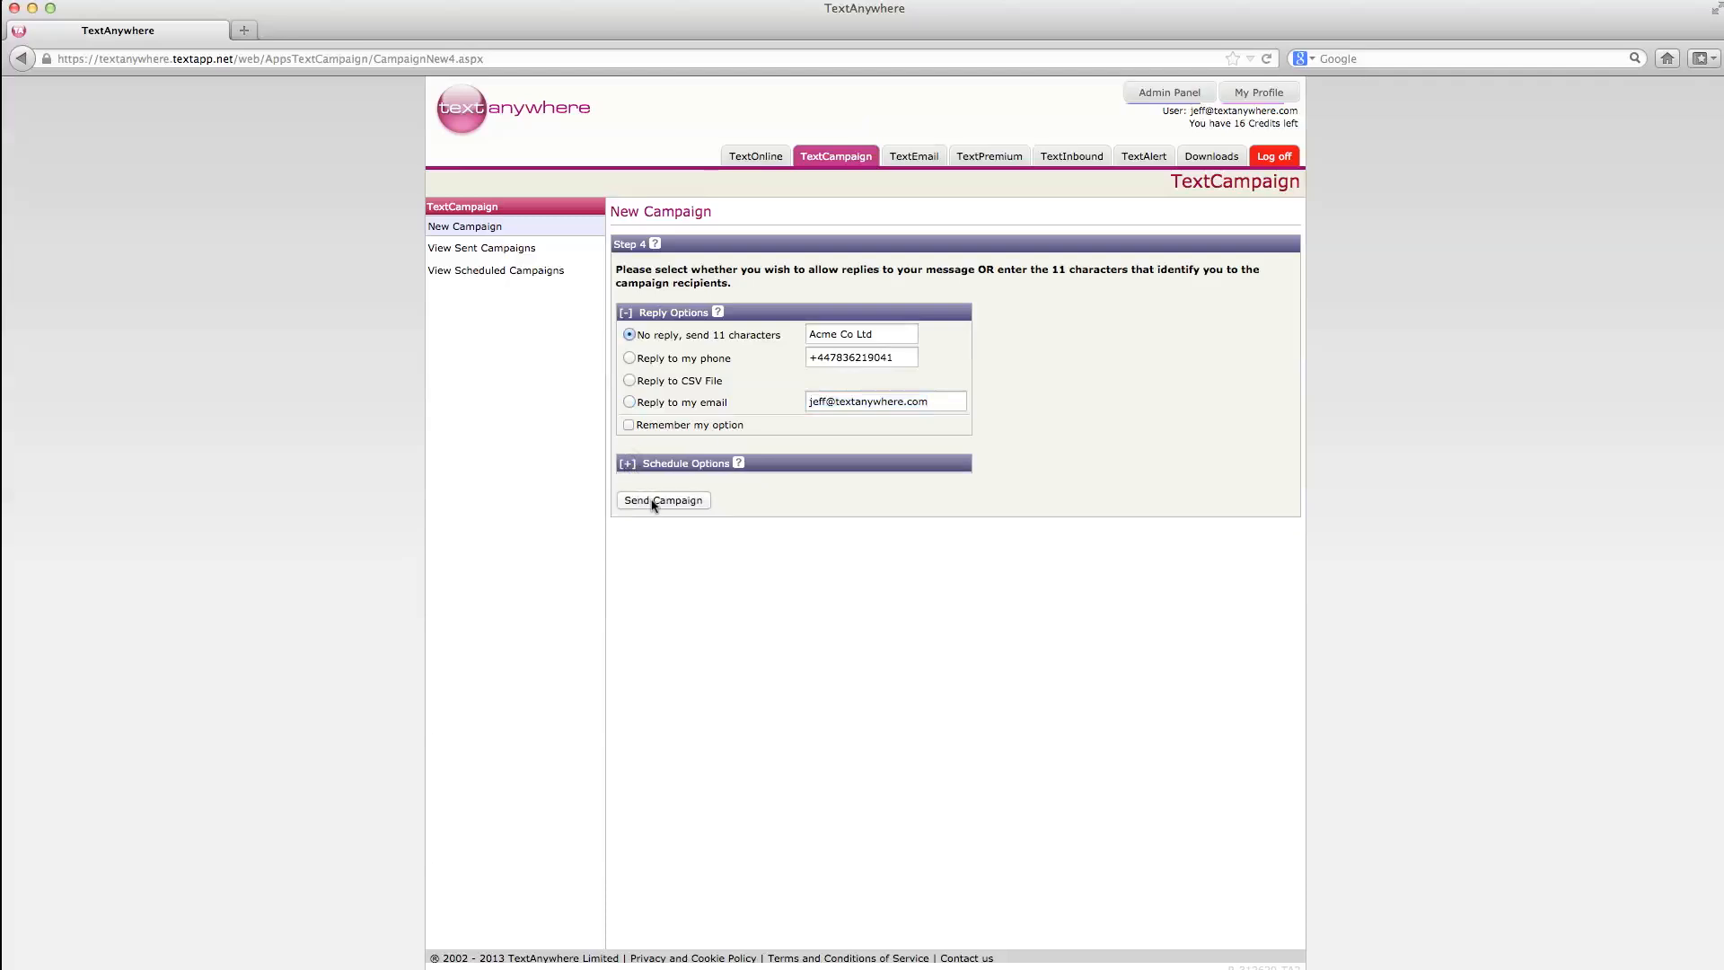
click(652, 503)
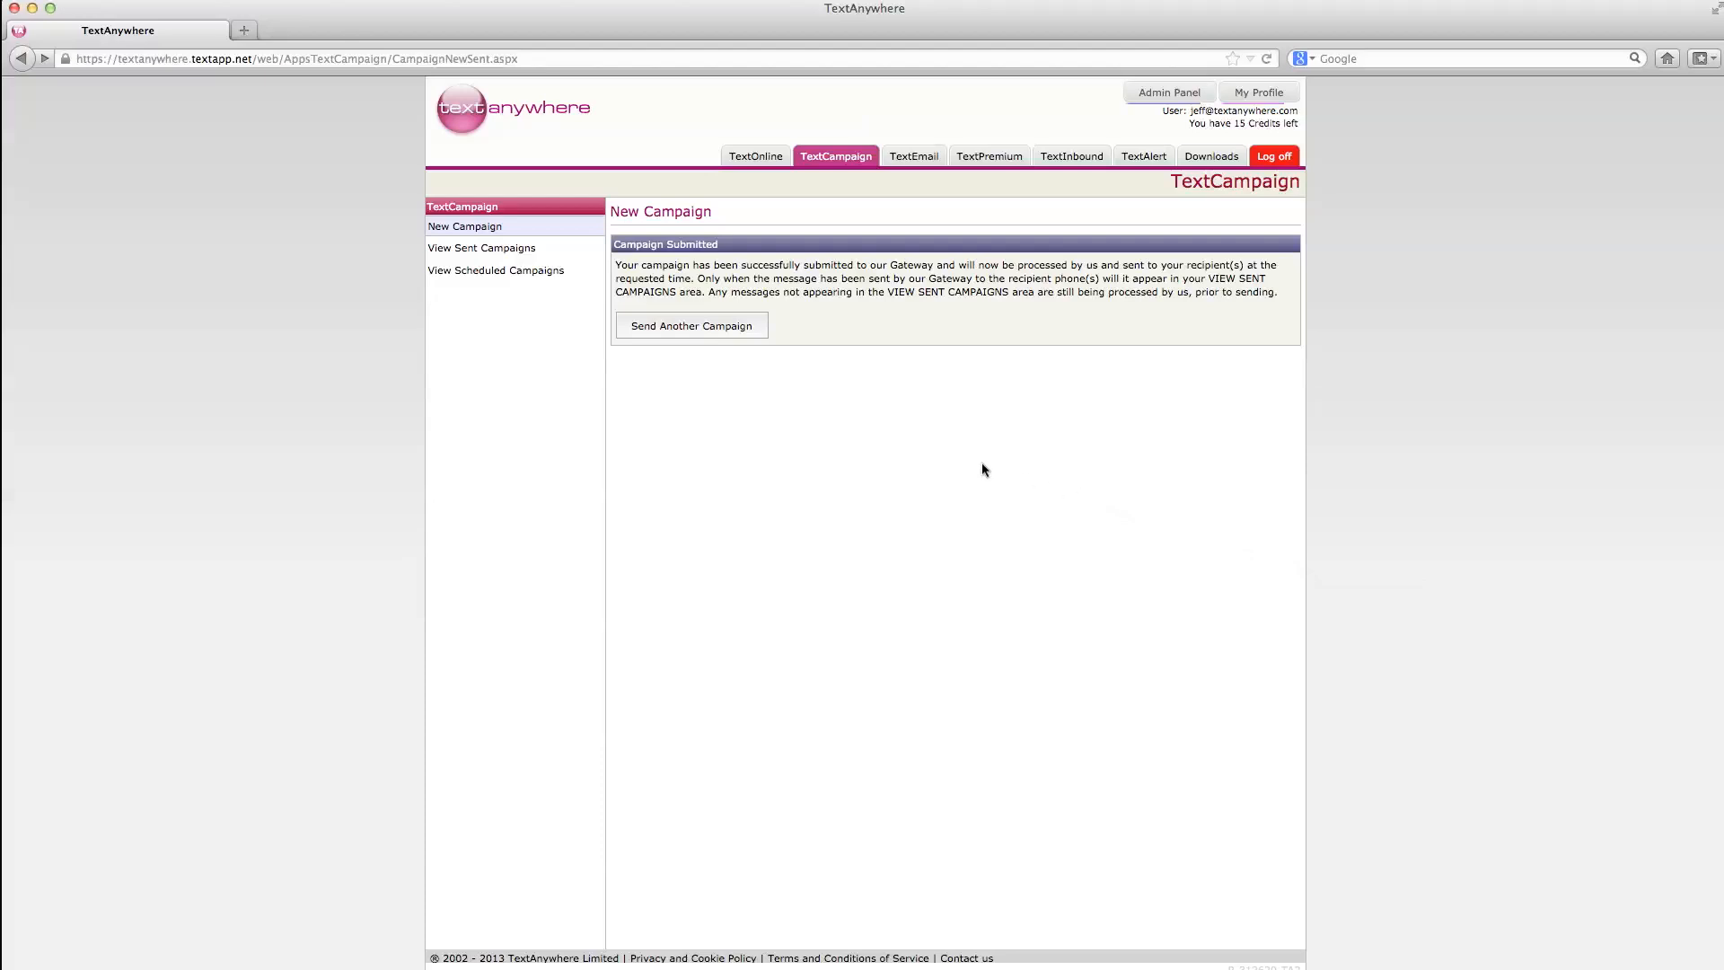
click(468, 255)
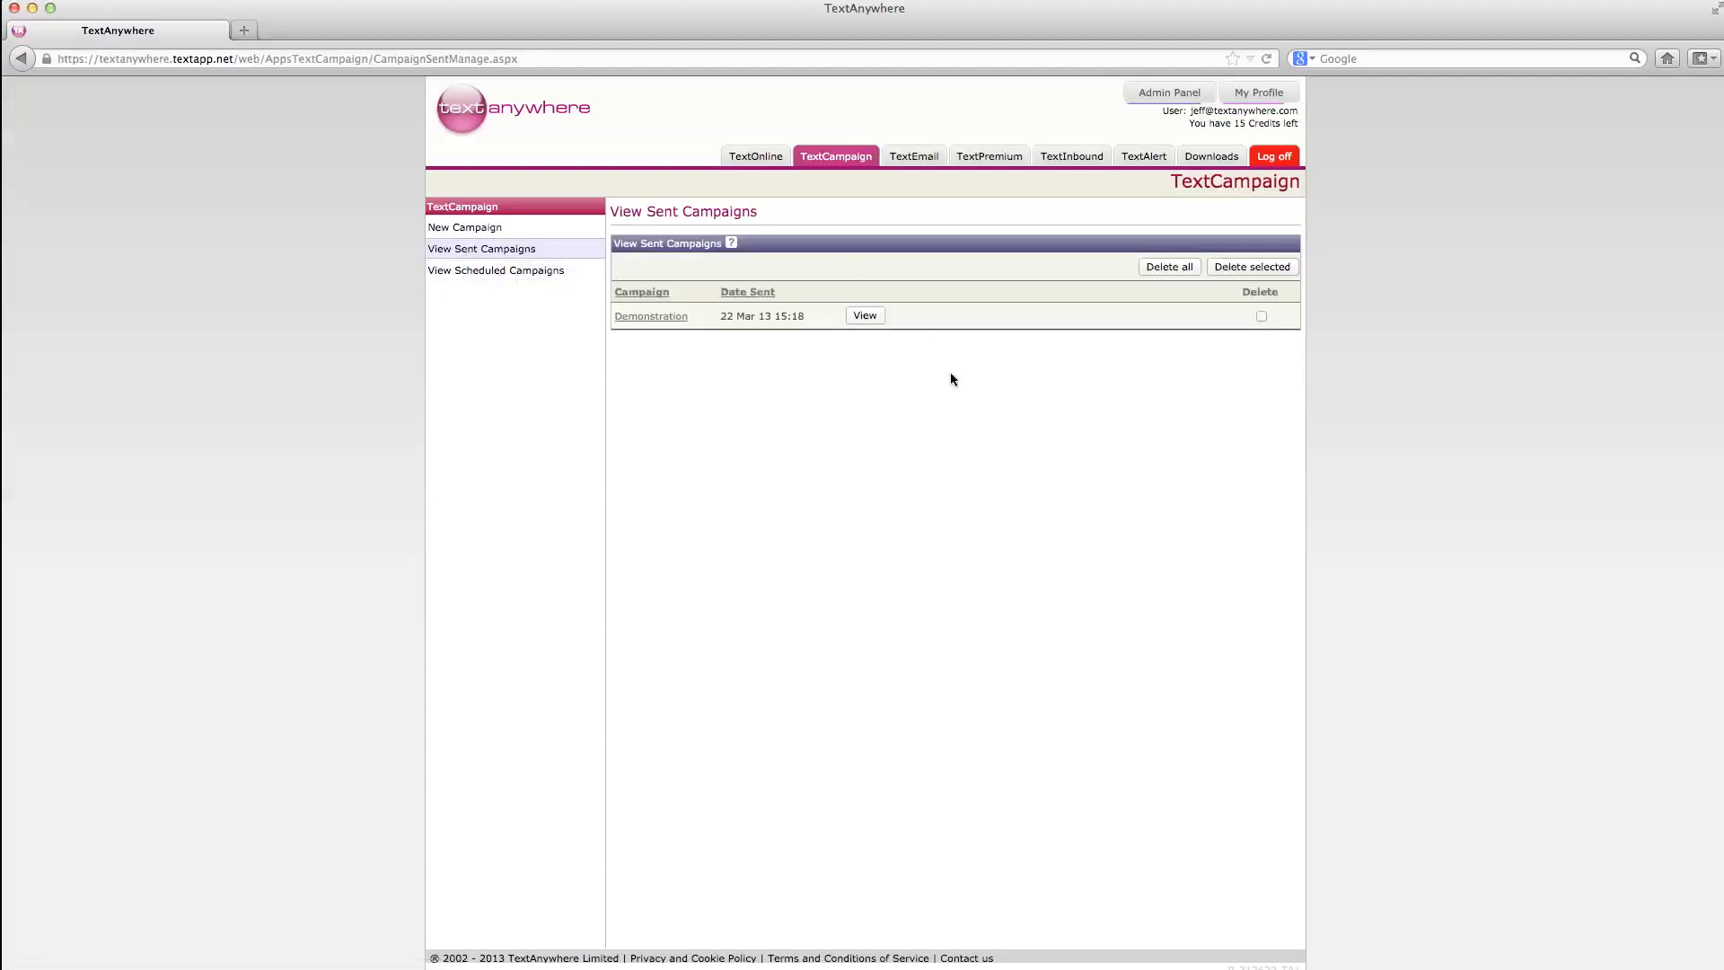
Step: View the Demonstration campaign's summary: 1 recipient, 1 delivered to handset
click(864, 315)
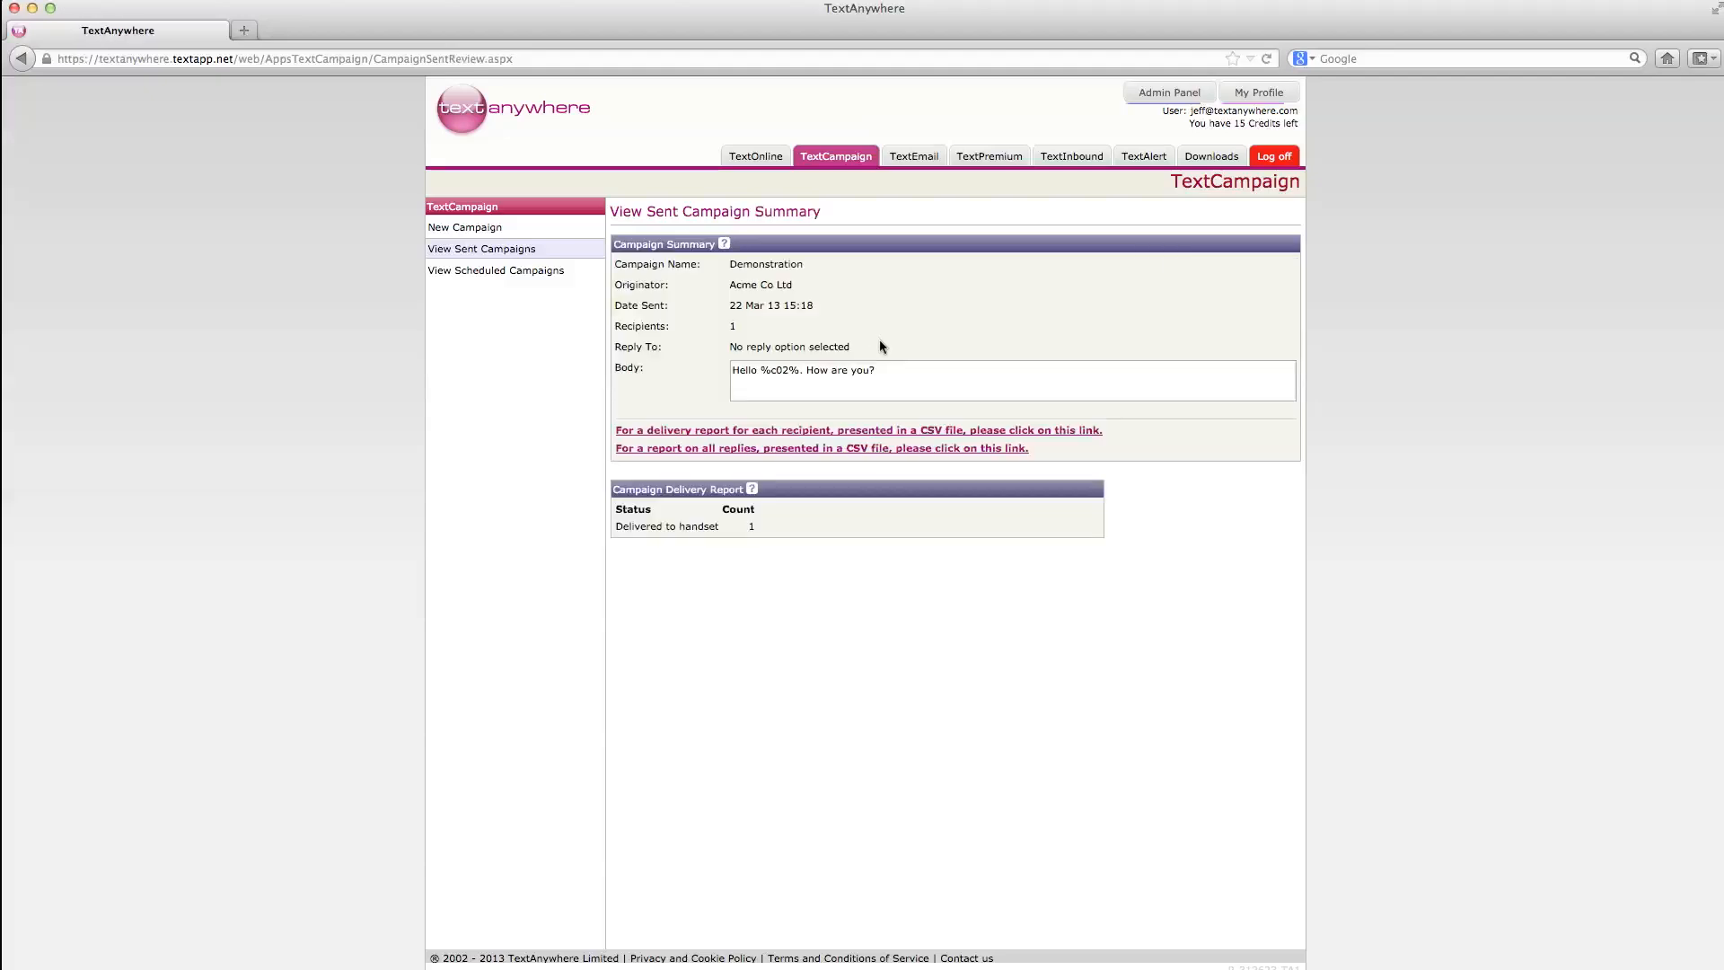